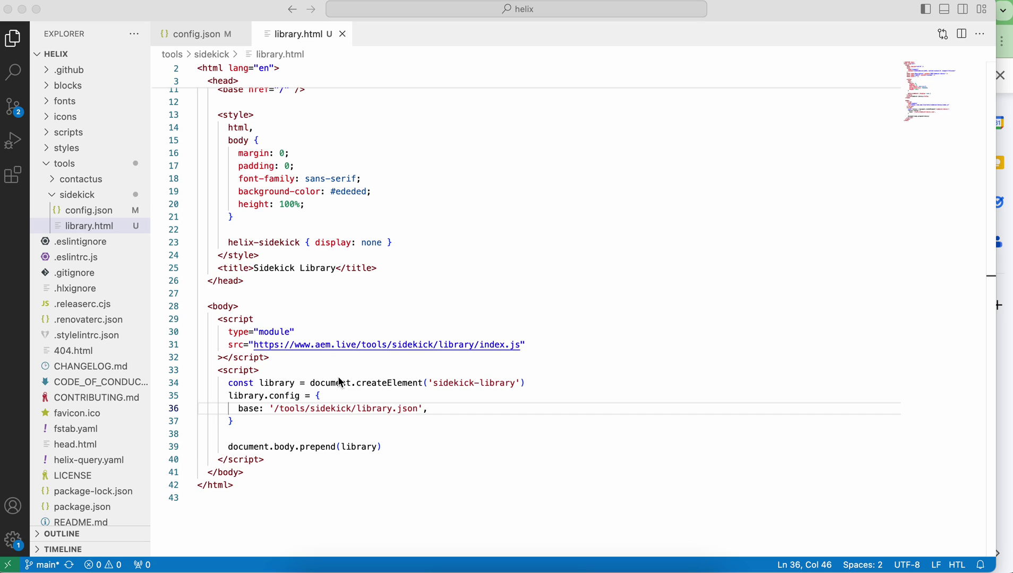
- Examine the library.config block in library.html and the Block Library plugin entry with its url in config.json
click(229, 348)
drag(229, 347, 234, 386)
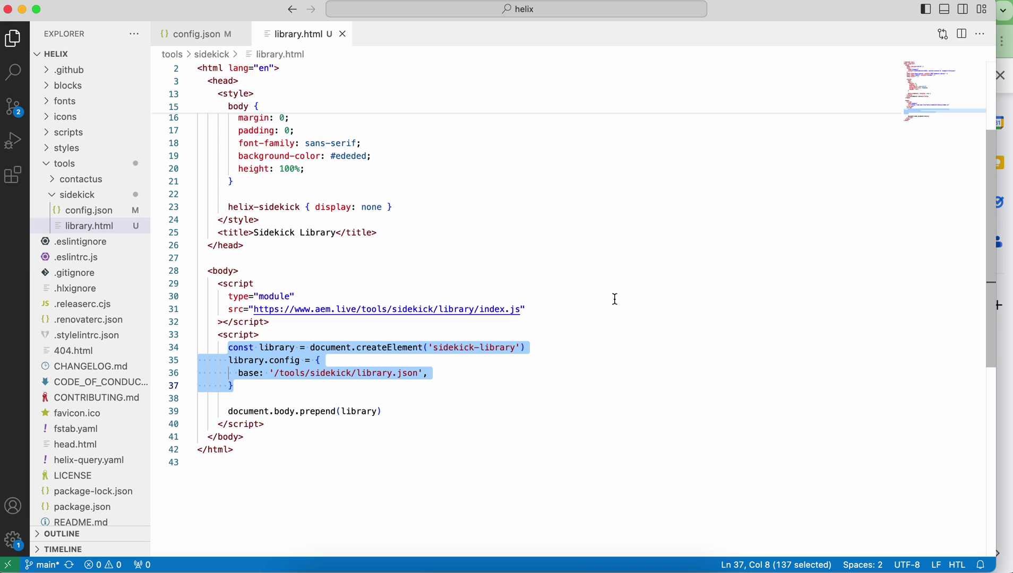
click(85, 210)
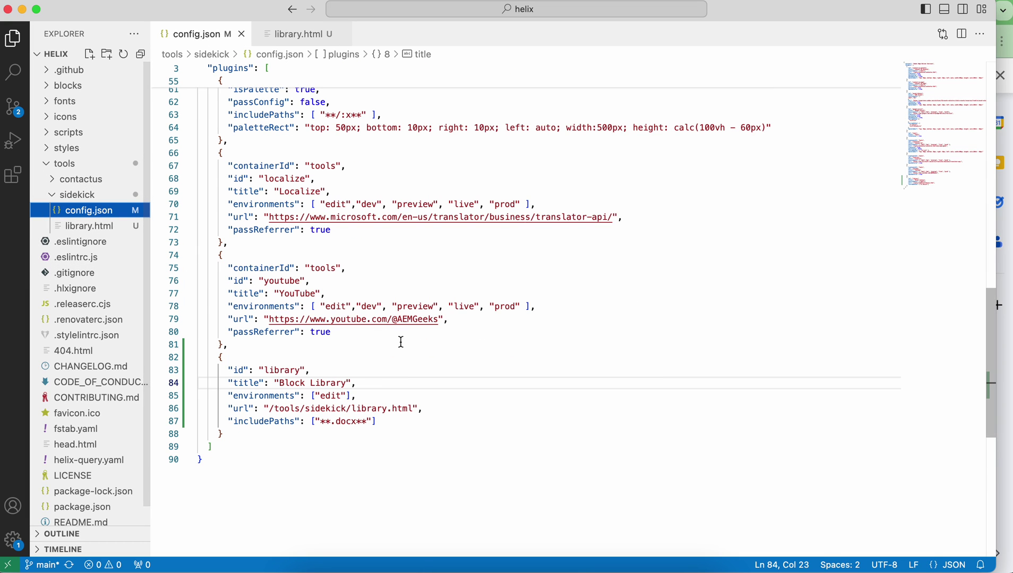
scroll(401, 341, down, 2)
drag(216, 291, 242, 362)
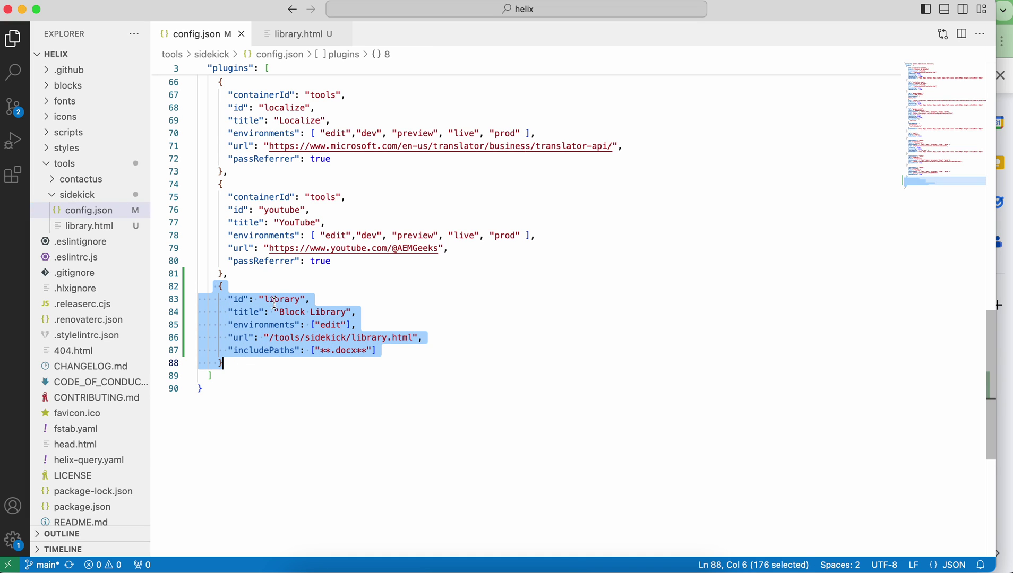
click(413, 338)
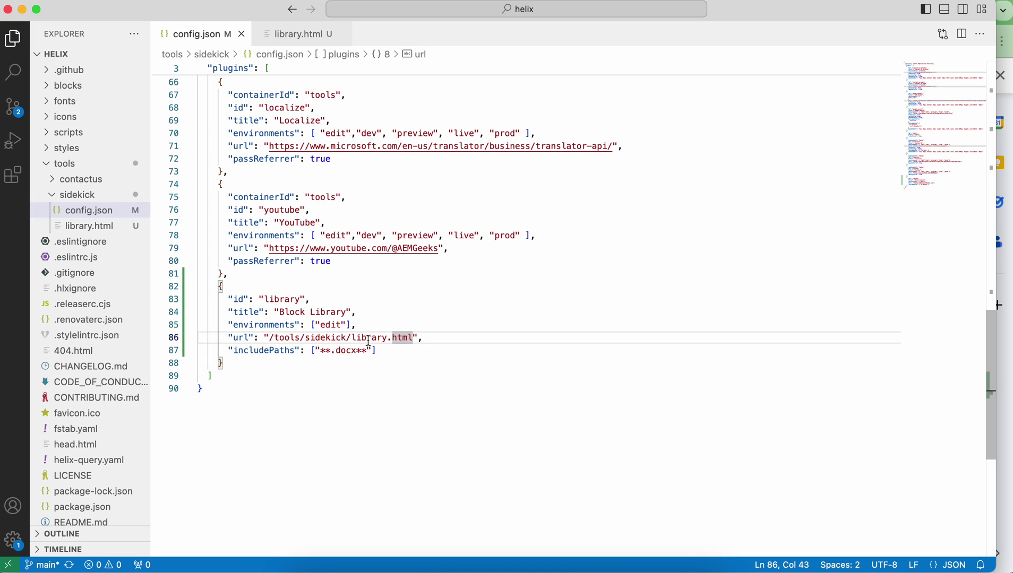
drag(268, 338, 417, 343)
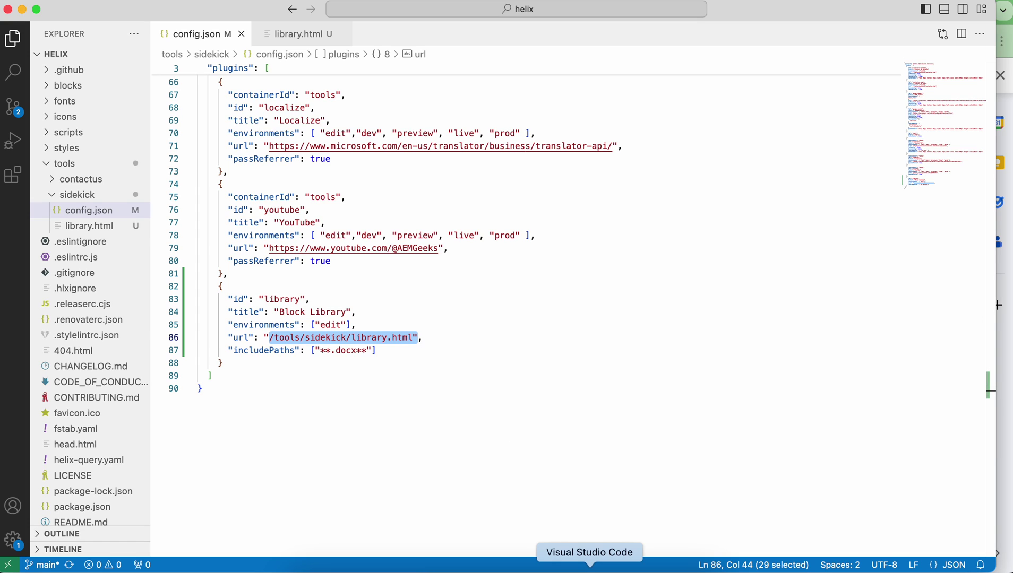
- Switch to Google Drive and open the blocks folder inside tools/sidekick
key(super+Tab)
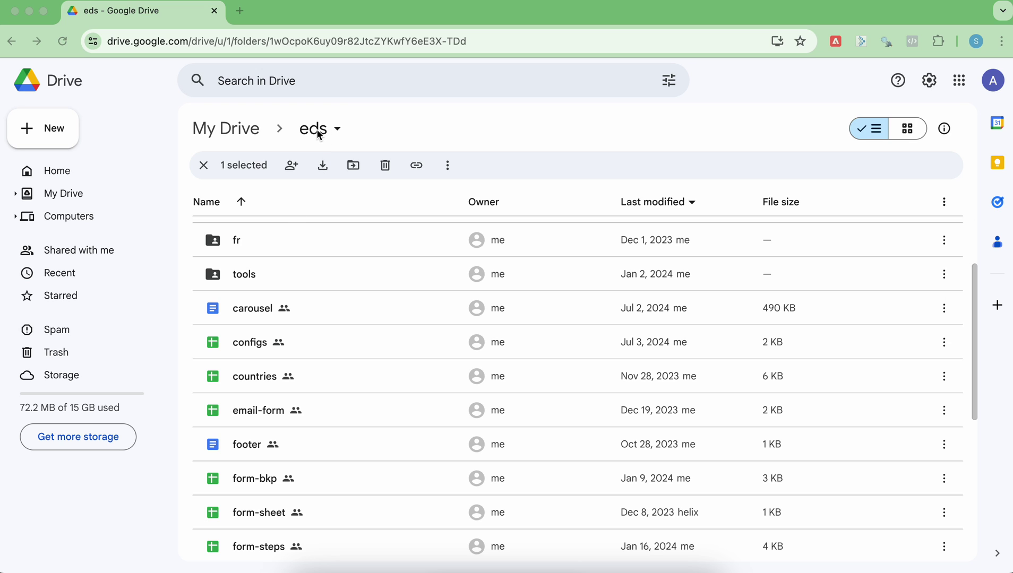
double_click(247, 274)
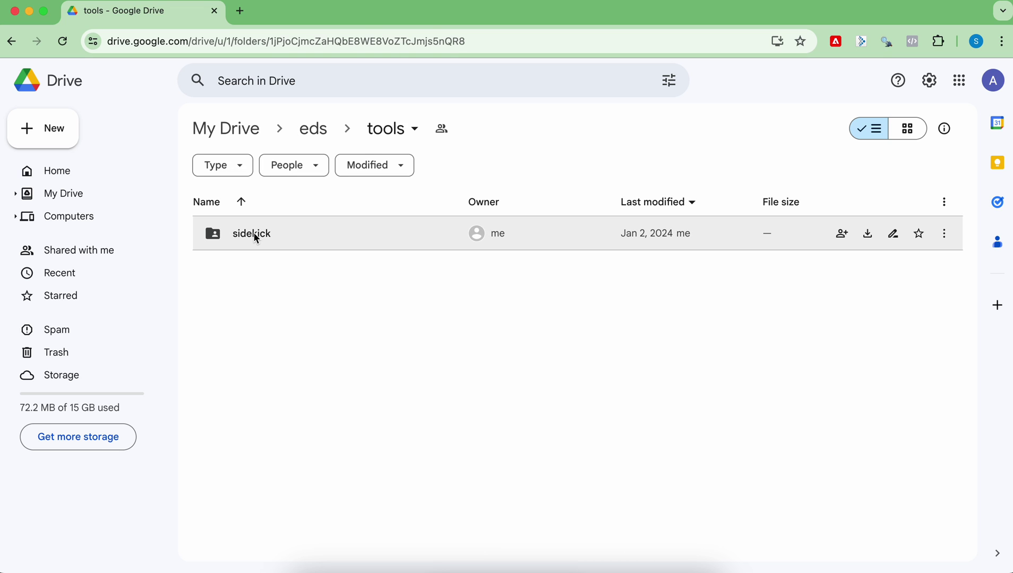
double_click(255, 234)
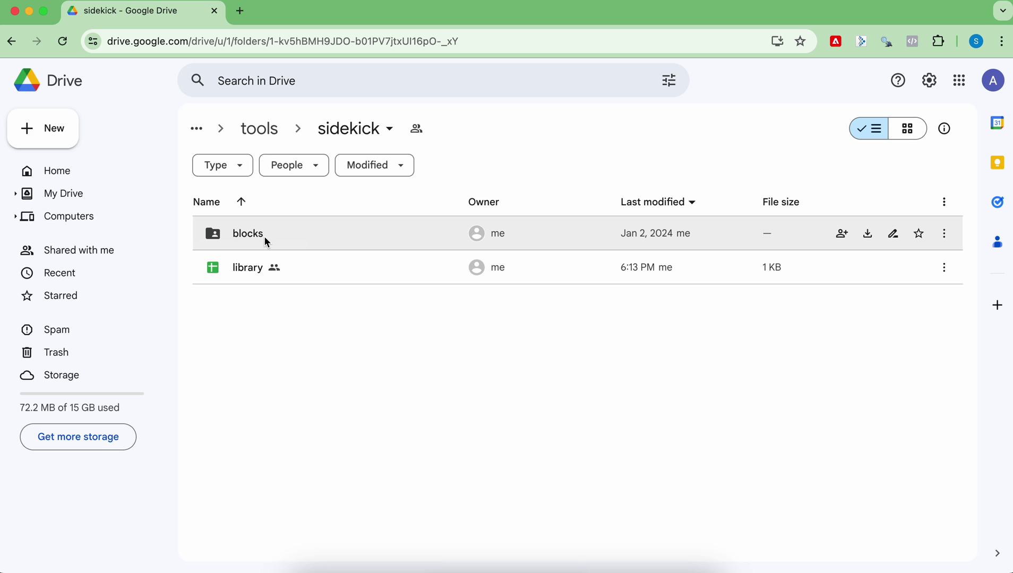
double_click(265, 238)
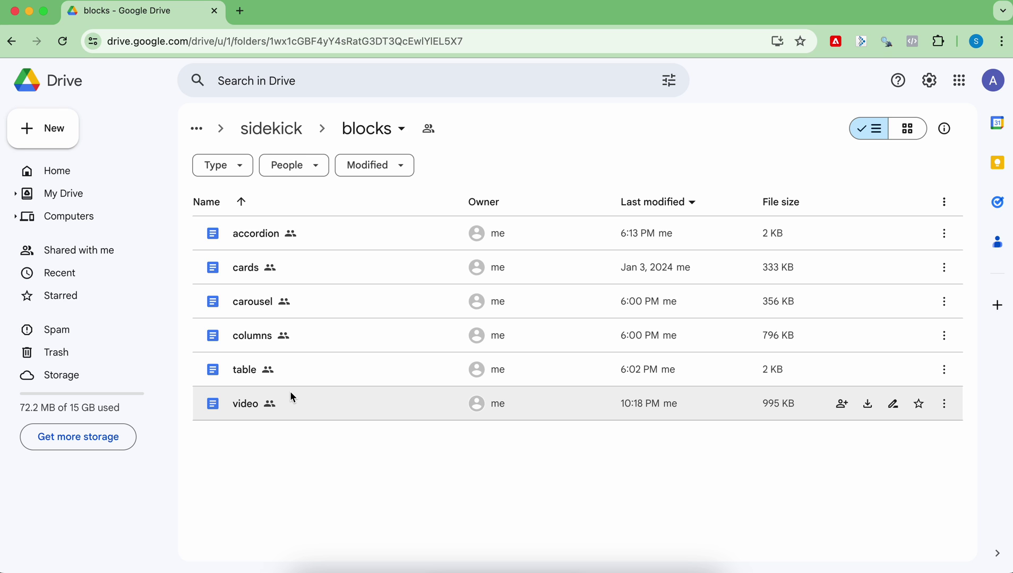
- Open the carousel document and look through its Carousel block tables across all pages
double_click(313, 307)
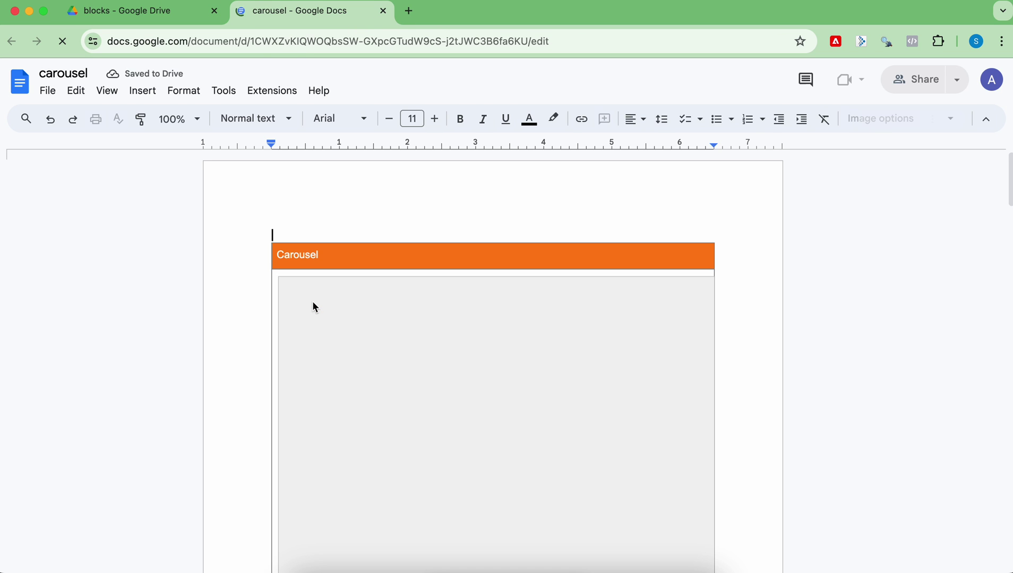
scroll(857, 413, down, 1)
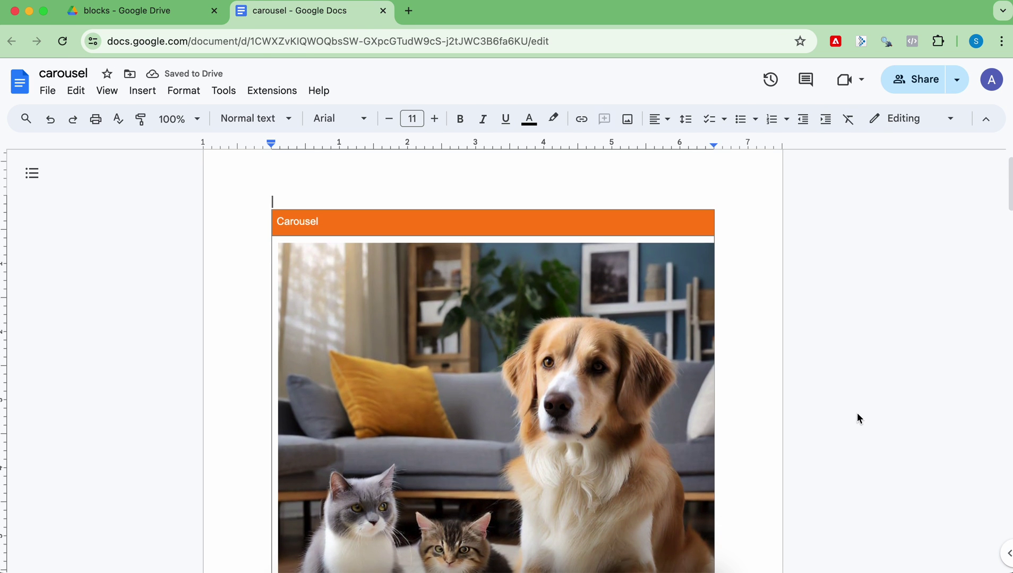
scroll(858, 417, down, 5)
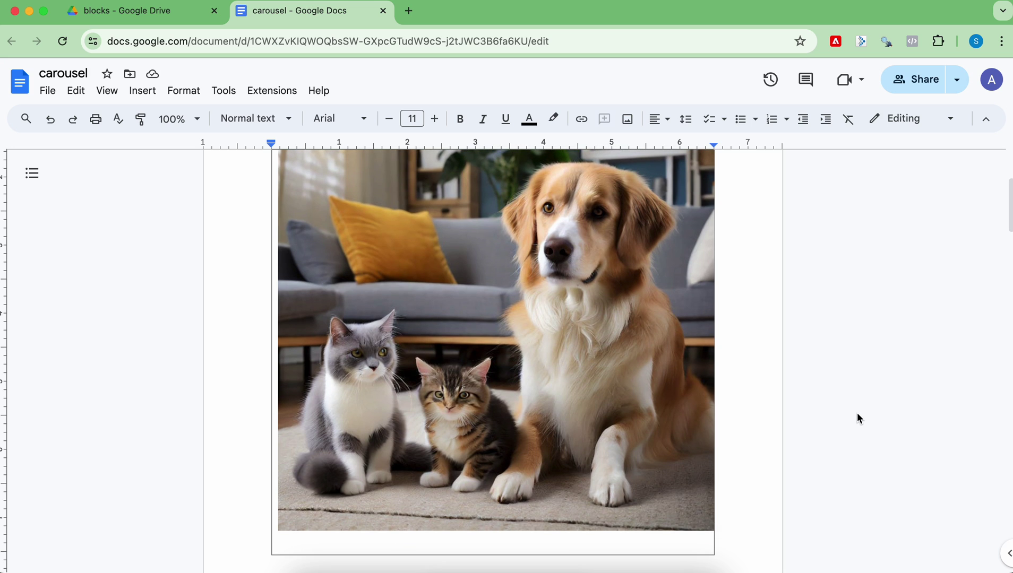
scroll(857, 414, down, 8)
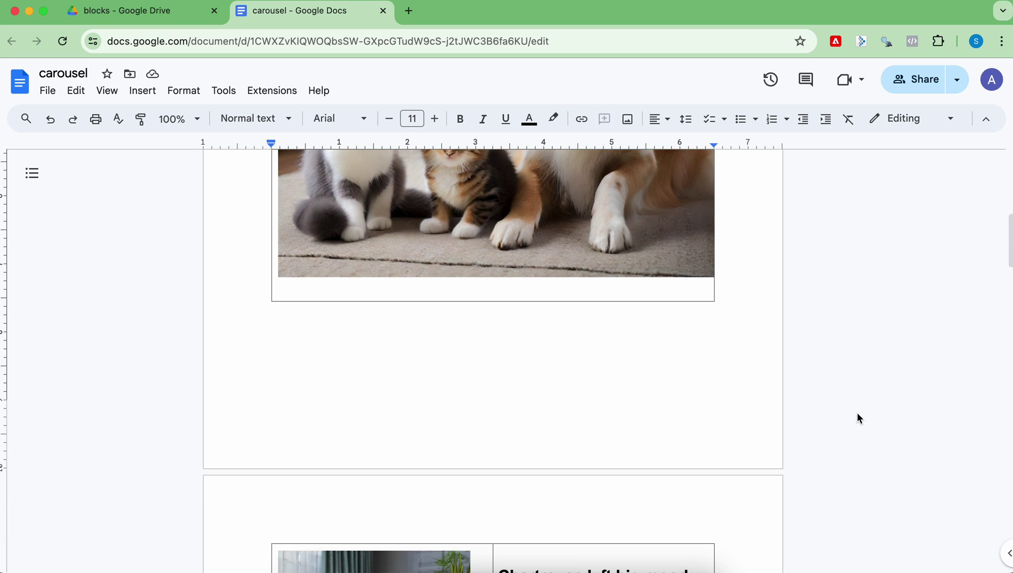
scroll(859, 419, down, 20)
scroll(859, 418, up, 20)
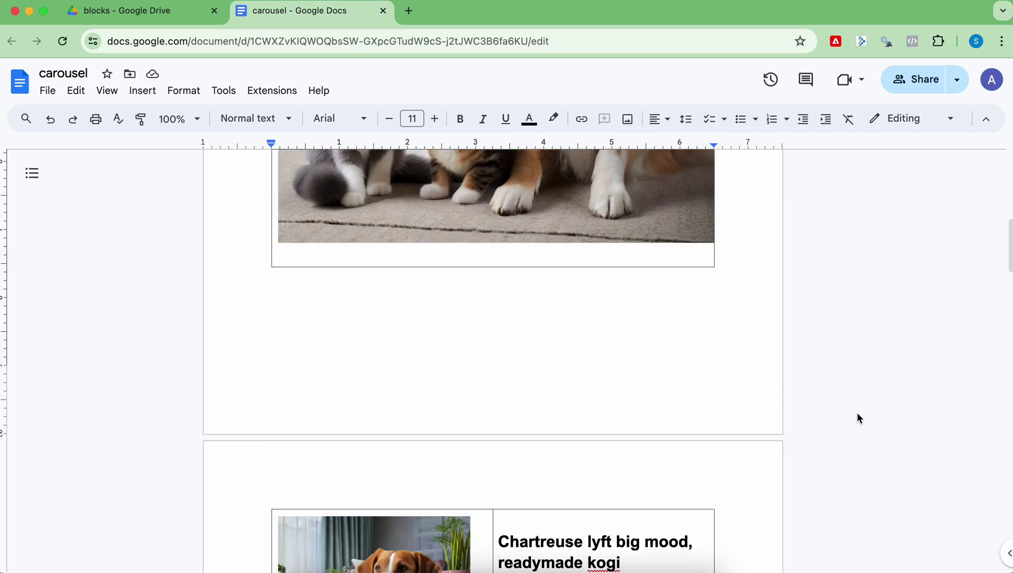
scroll(286, 242, down, 20)
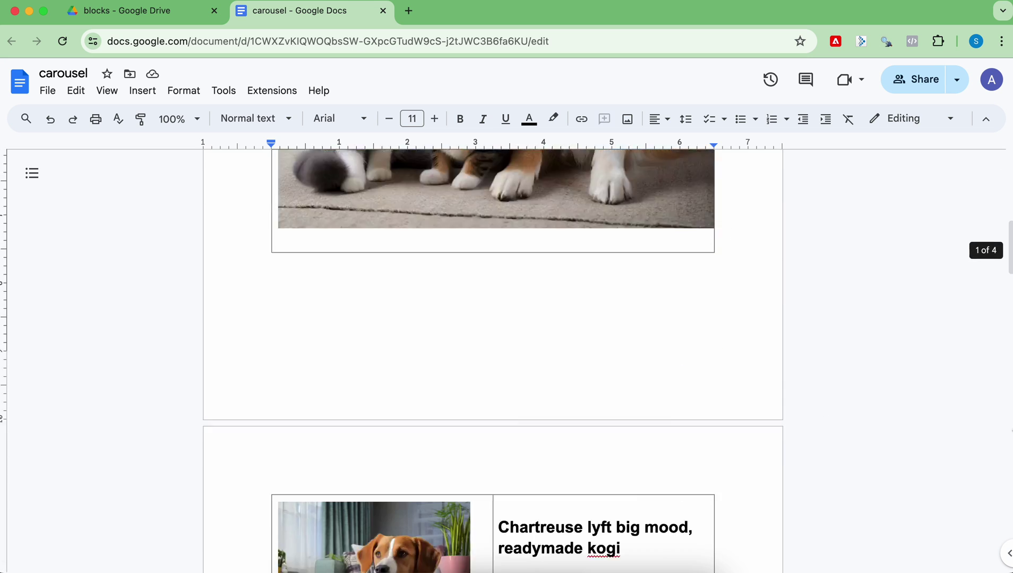
scroll(493, 361, down, 20)
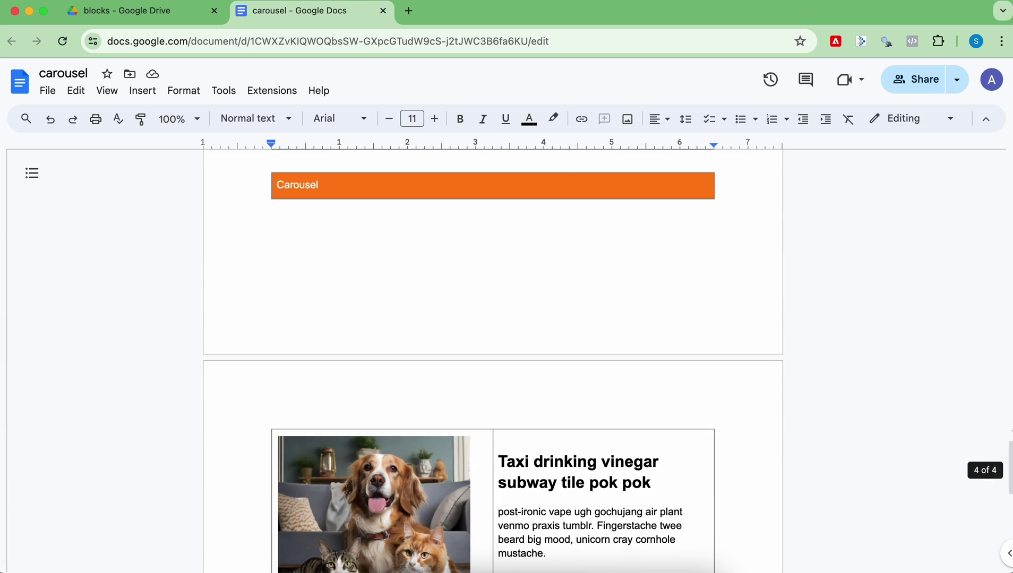
scroll(913, 418, up, 5)
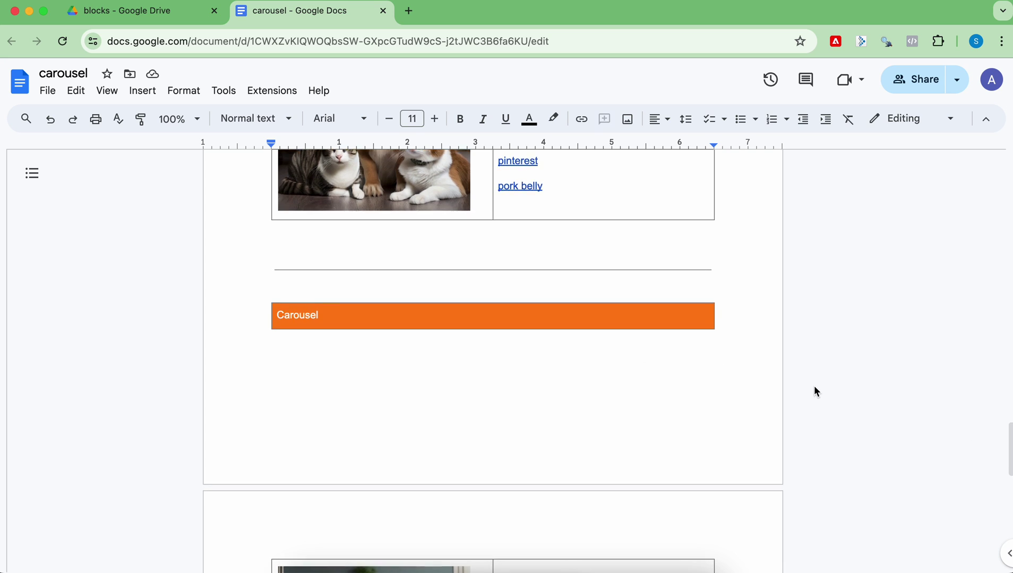
scroll(815, 392, up, 20)
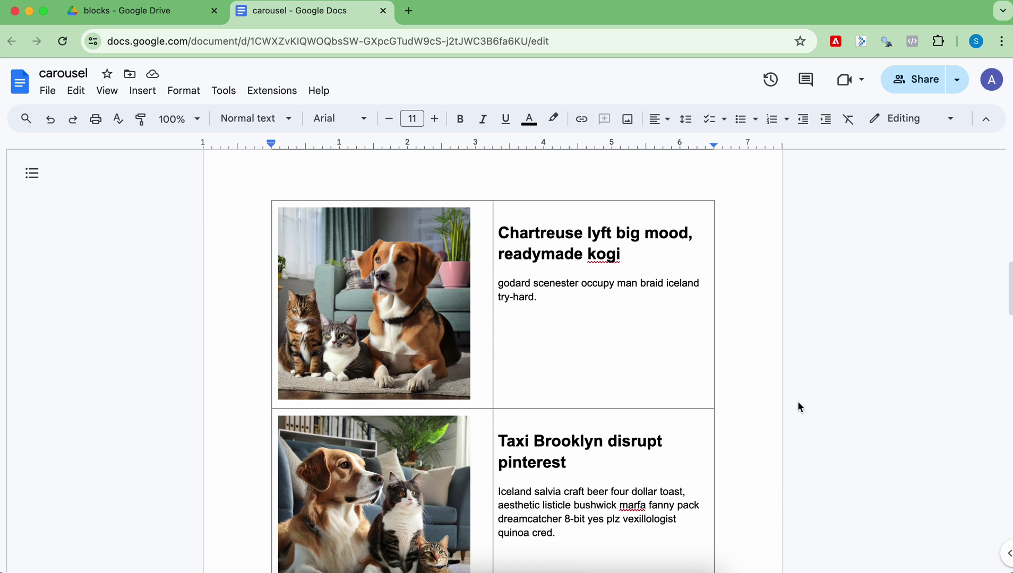
scroll(884, 407, down, 10)
scroll(885, 402, down, 15)
scroll(885, 405, up, 7)
scroll(885, 403, down, 3)
- Highlight the horizontal line that separates the two Carousel tables on the third page
click(721, 407)
drag(720, 409, 332, 399)
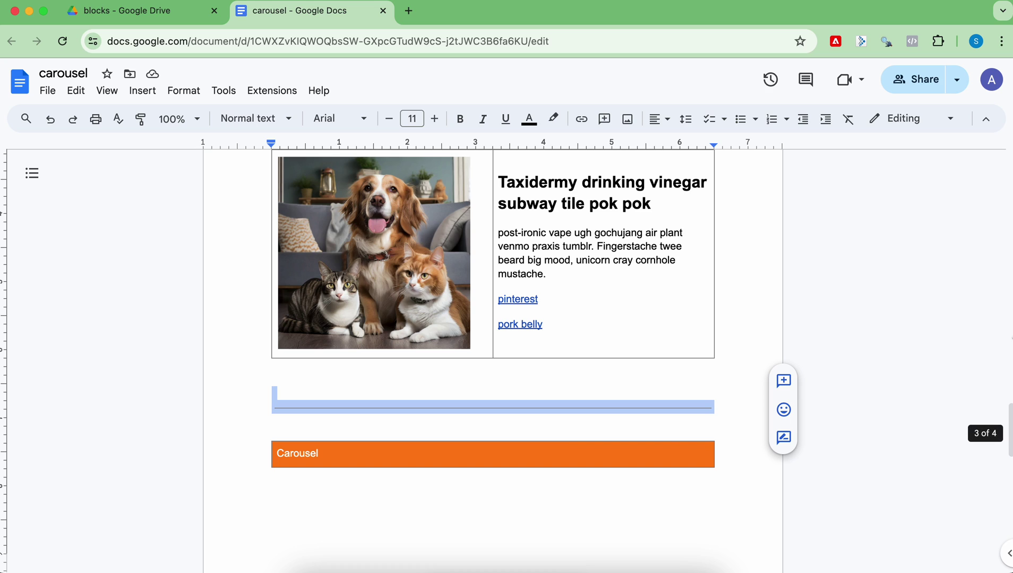
click(888, 353)
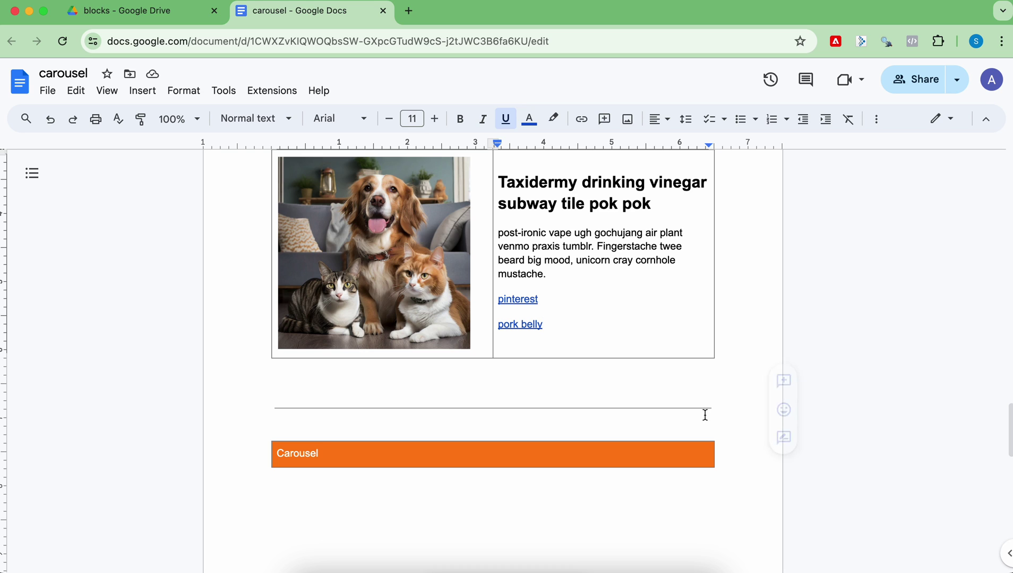
drag(723, 409, 495, 397)
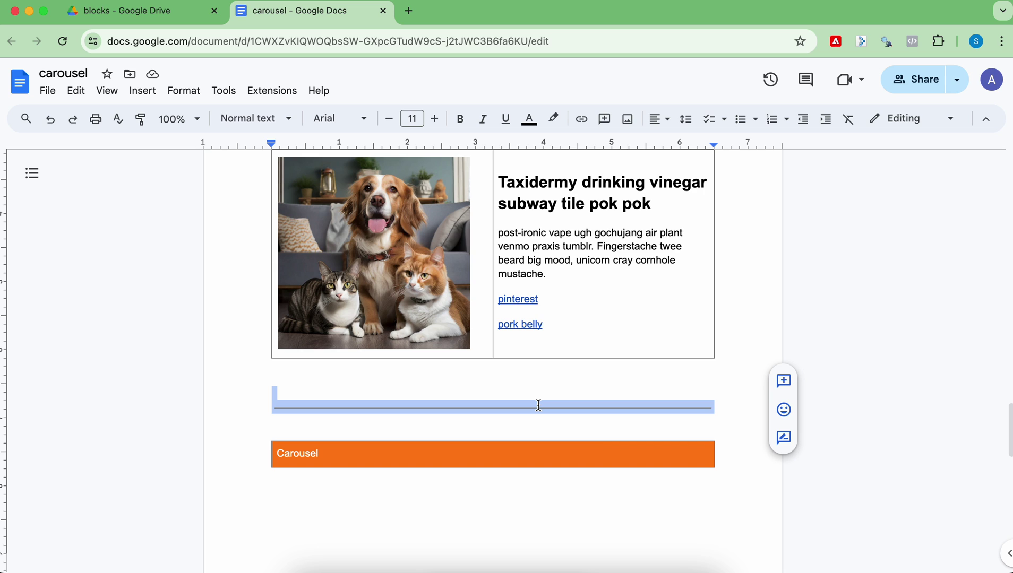
key(shift+Down)
- Compare the carousel variations above and below the horizontal separator line in the document
scroll(931, 369, up, 1)
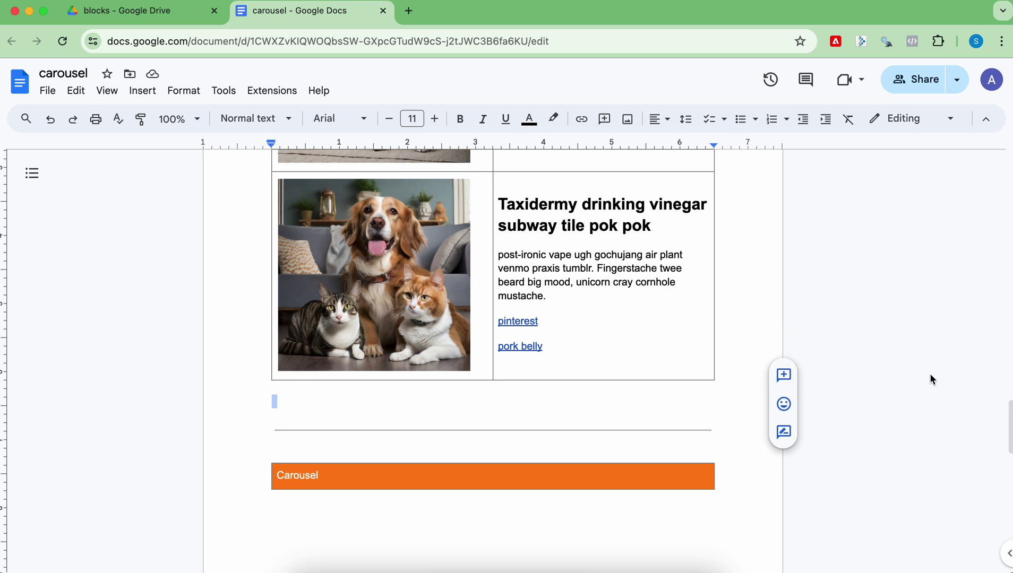
scroll(931, 376, down, 10)
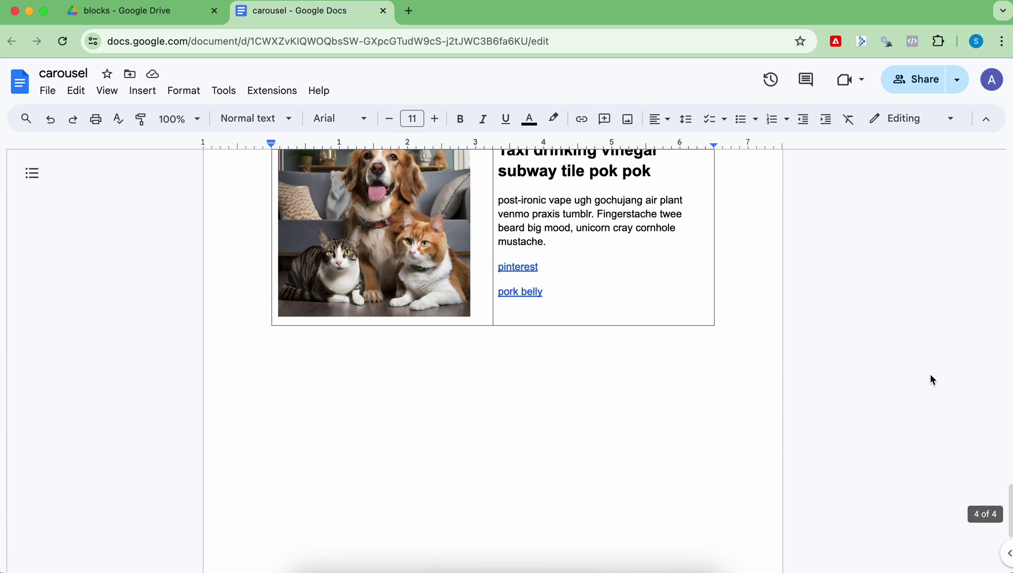
scroll(930, 376, up, 6)
scroll(933, 380, up, 20)
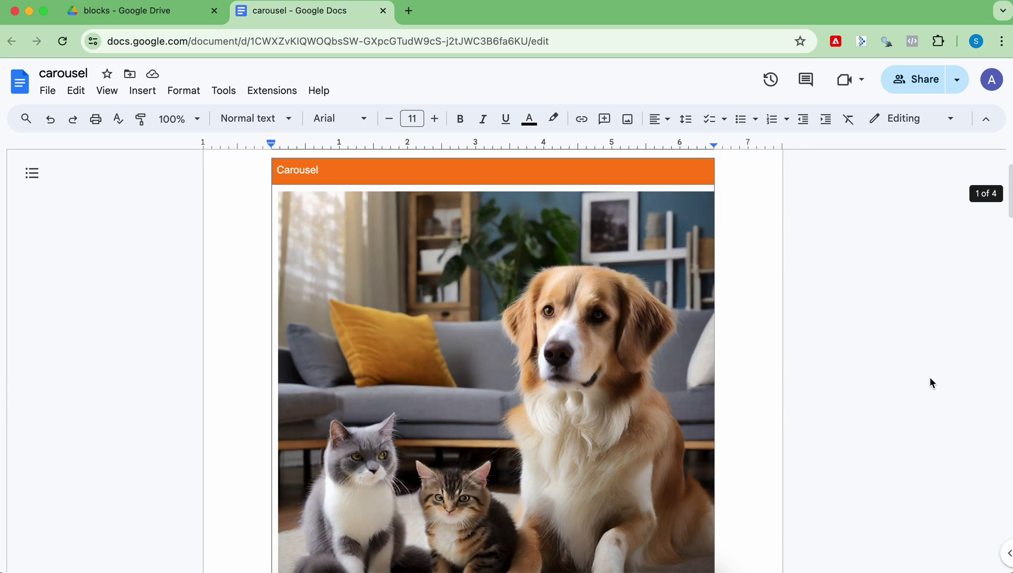
scroll(828, 387, down, 15)
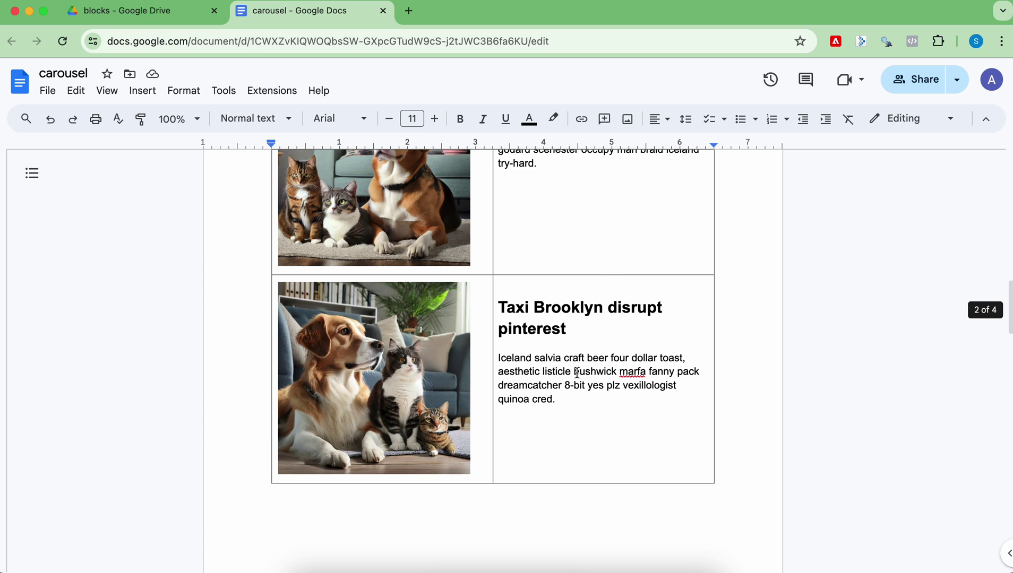
scroll(638, 378, down, 6)
scroll(642, 377, down, 3)
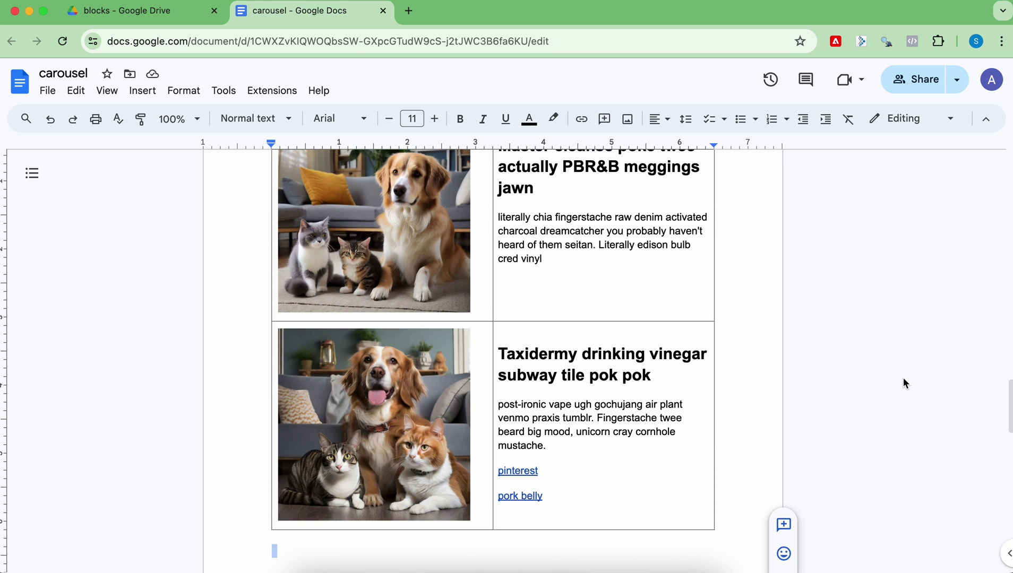
scroll(903, 377, down, 15)
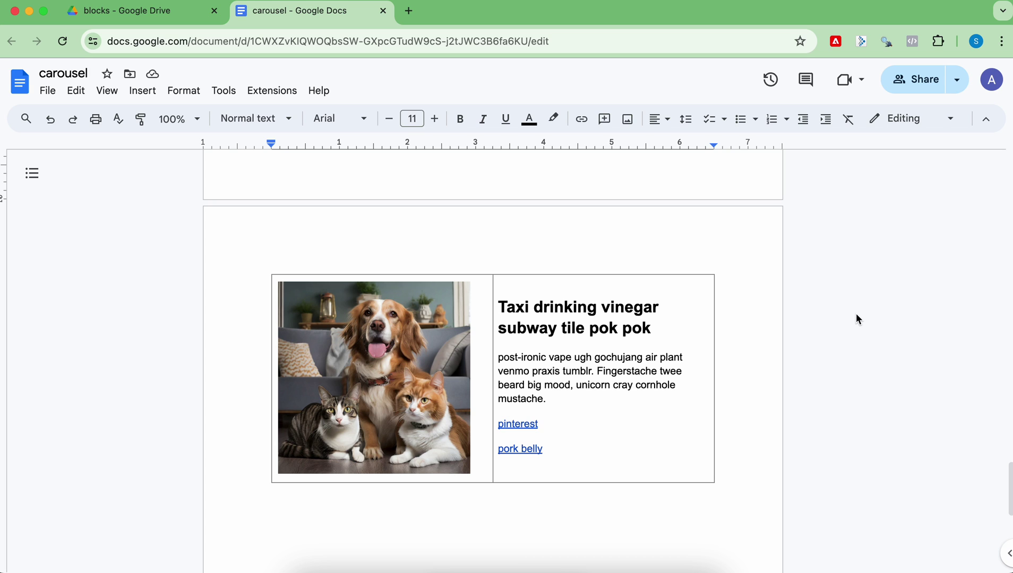
scroll(859, 320, up, 5)
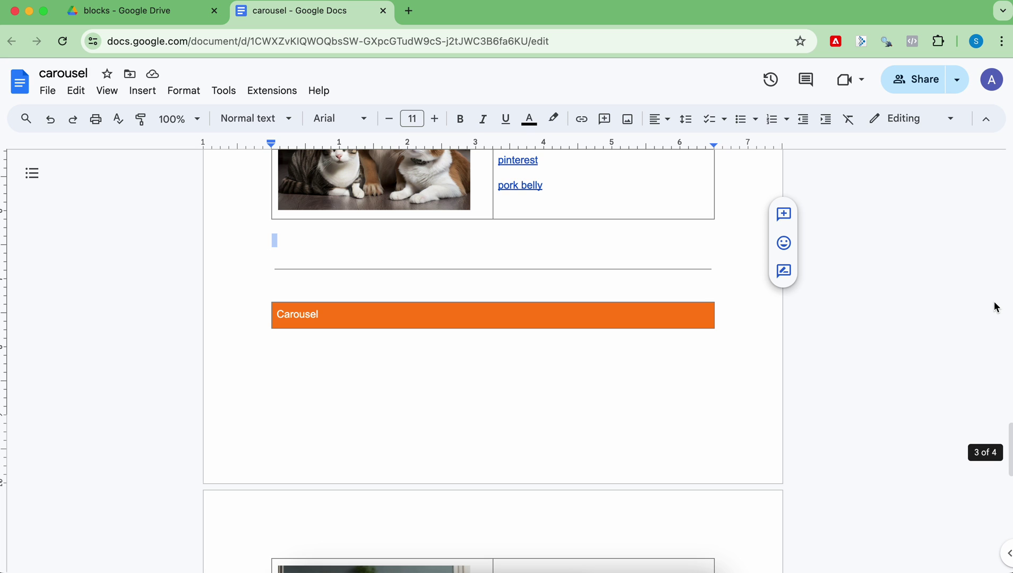
- Return to the sidekick folder in Drive, open the library spreadsheet and examine the accordion row's name and path
click(108, 9)
click(287, 128)
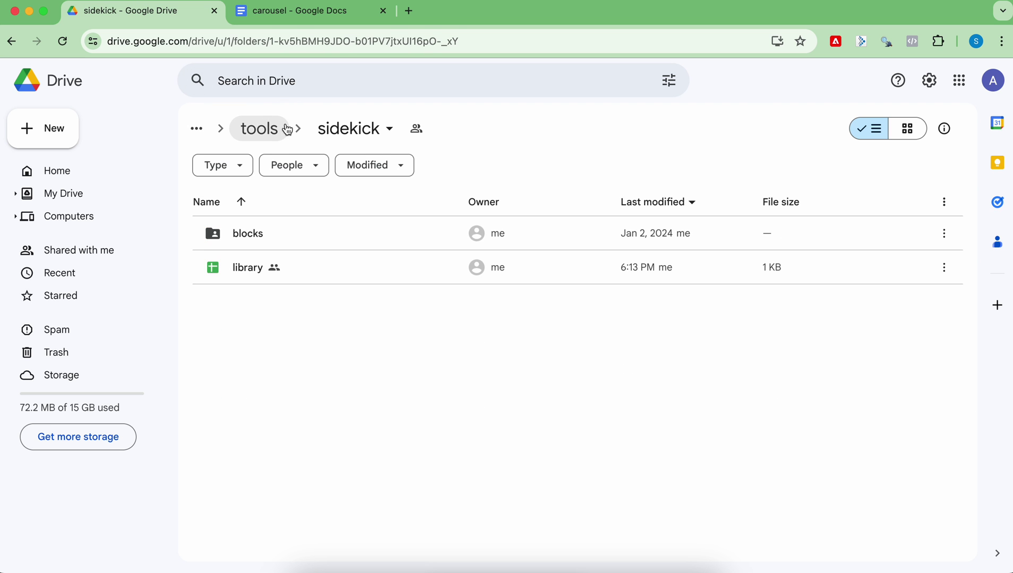
click(240, 268)
double_click(239, 267)
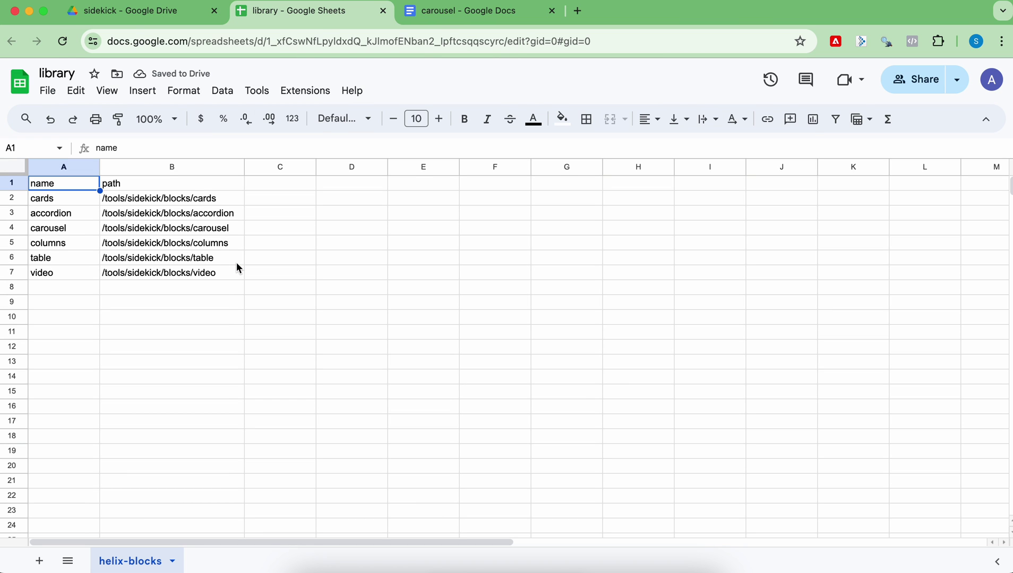
click(77, 210)
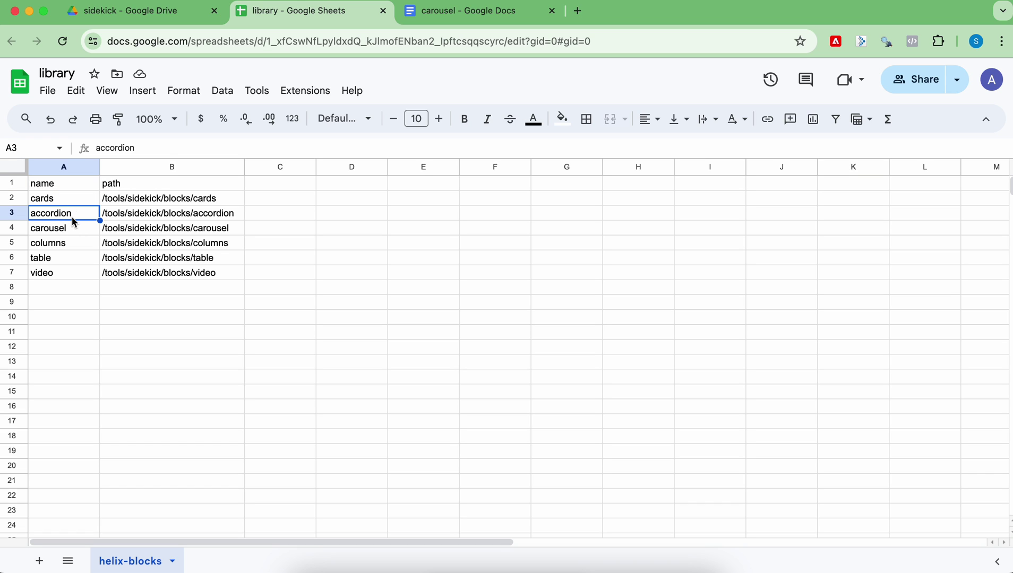
click(122, 215)
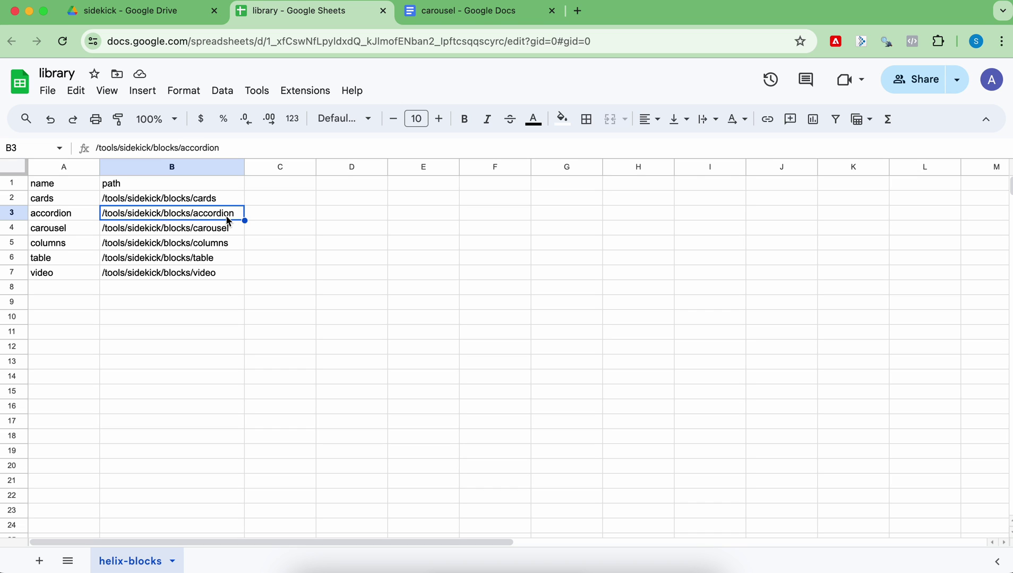
- Reopen the blocks folder in Drive and check its block documents against the library sheet's entries
click(454, 11)
click(173, 10)
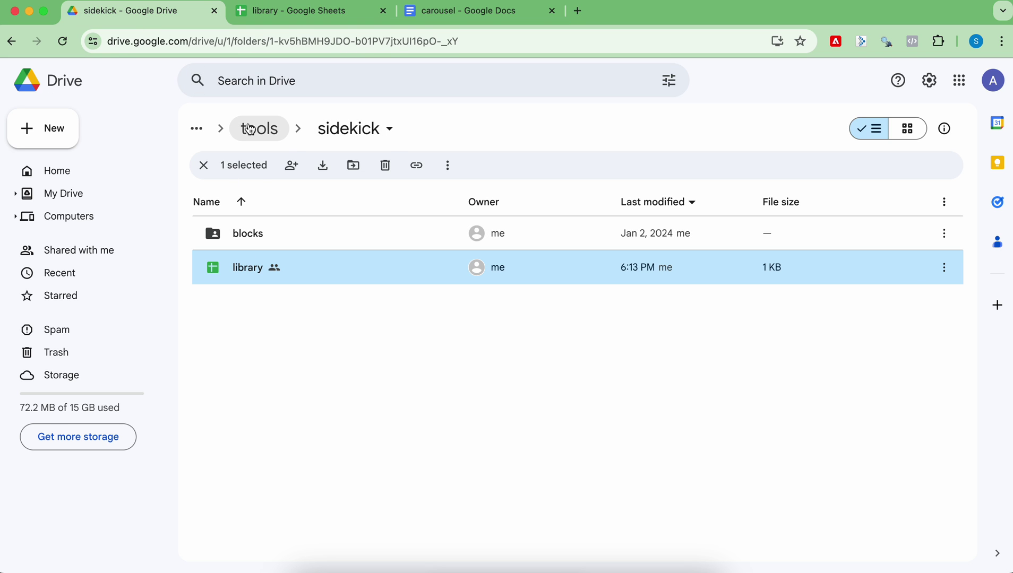
double_click(252, 233)
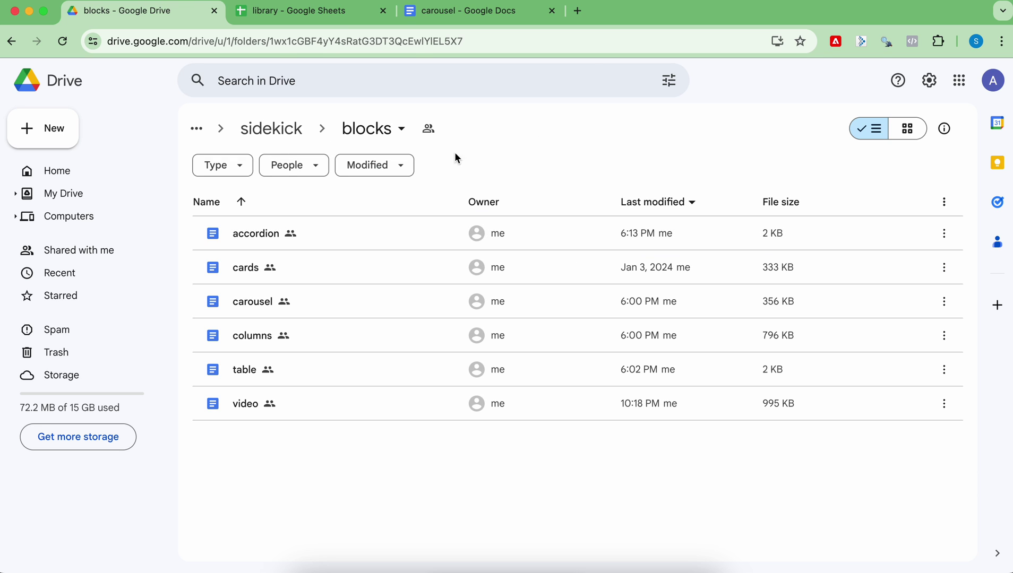
click(281, 11)
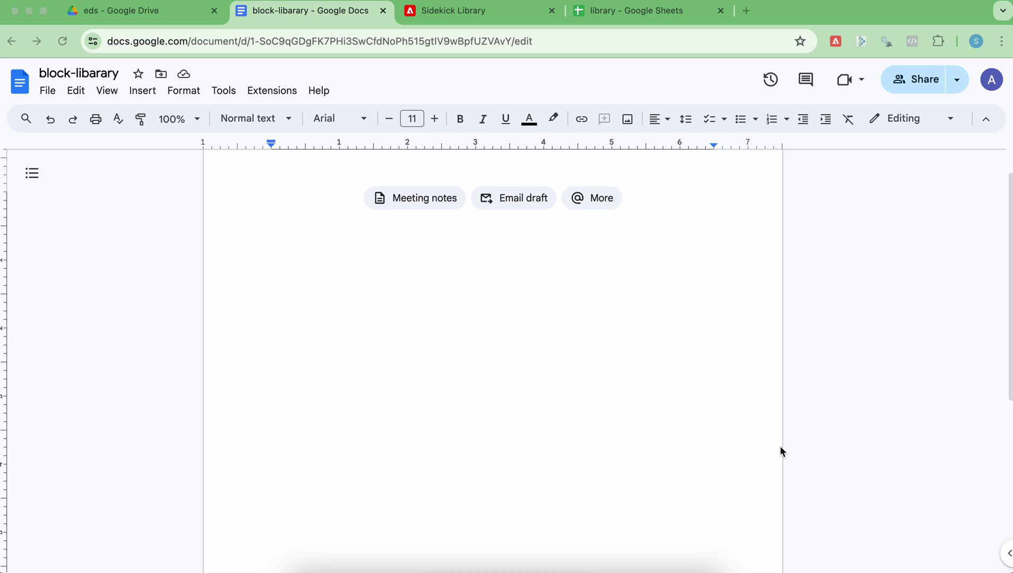
- Reload the block-libarary document and turn on the AEM Sidekick toolbar
click(62, 41)
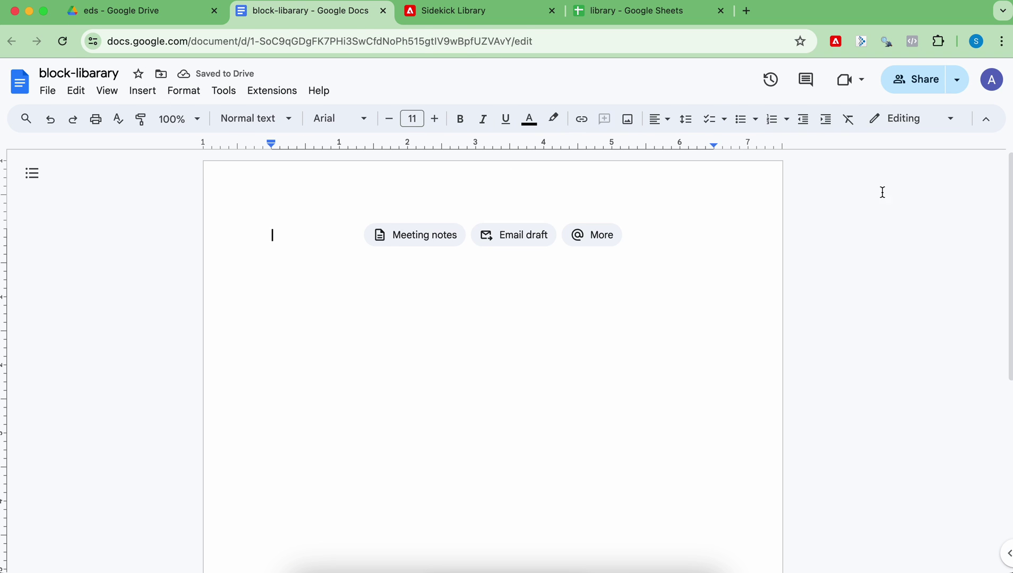
click(836, 42)
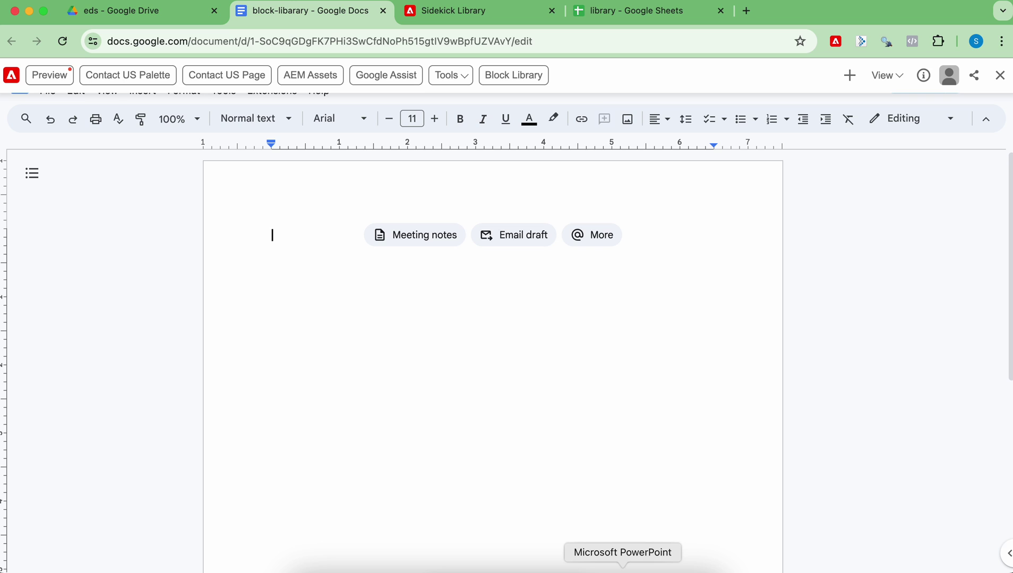
- Highlight the Block Library plugin entry in config.json in Visual Studio Code and return to the document in Chrome
click(590, 565)
drag(215, 286, 249, 363)
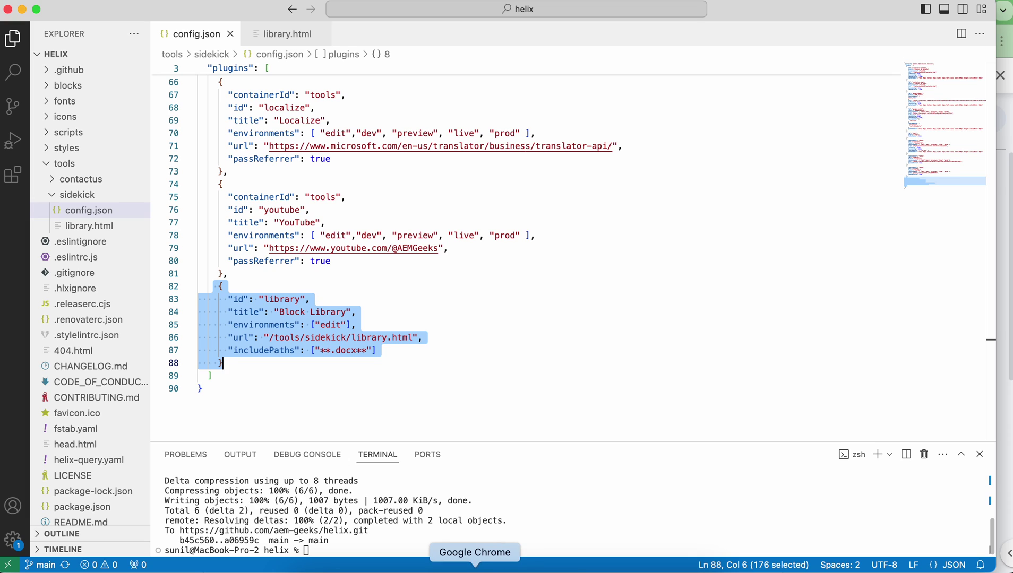
click(474, 568)
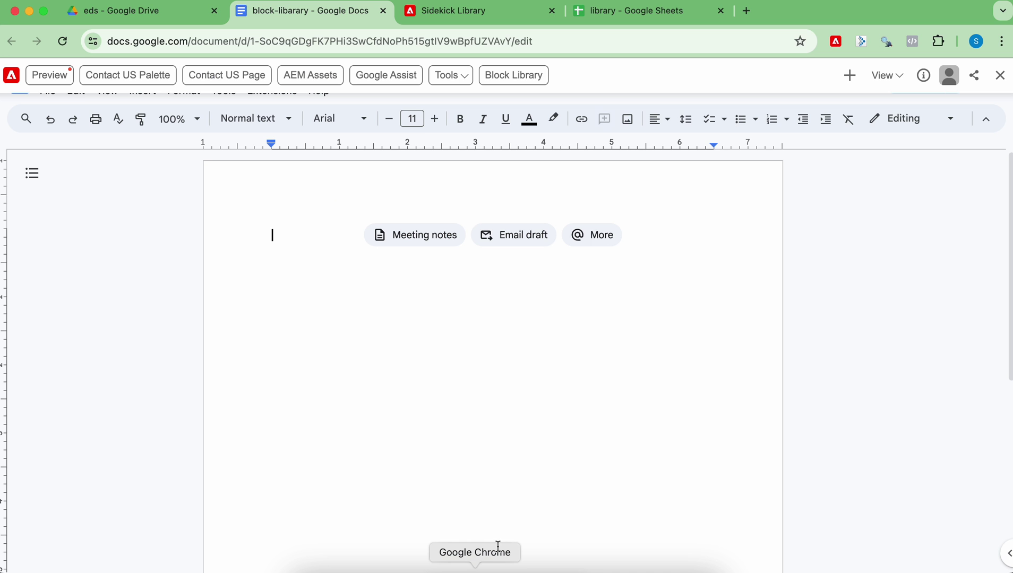
- Open the Block Library from Sidekick, expand the carousel block and preview its two variations
click(530, 77)
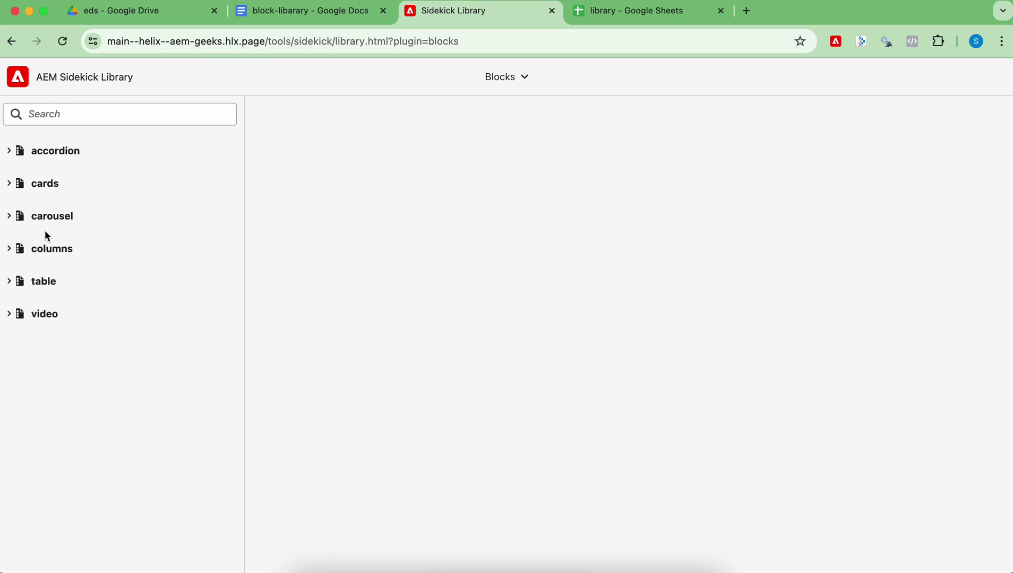
click(11, 219)
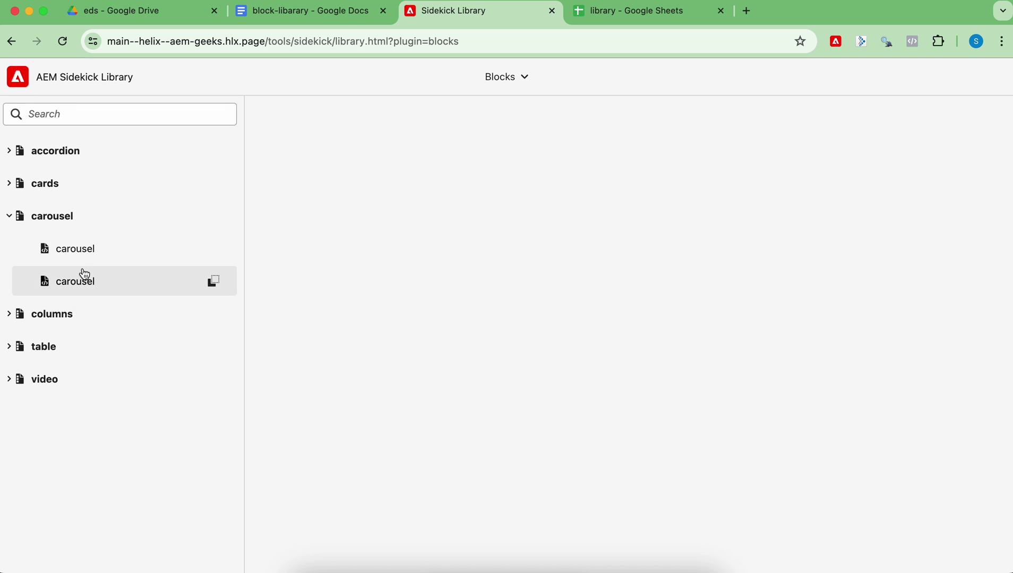
click(83, 252)
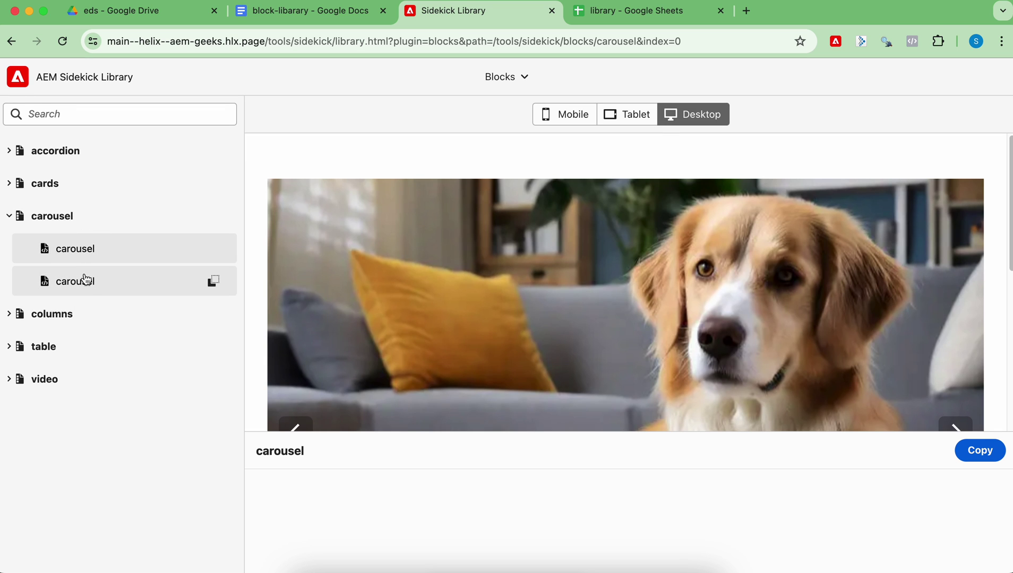
click(85, 279)
click(84, 252)
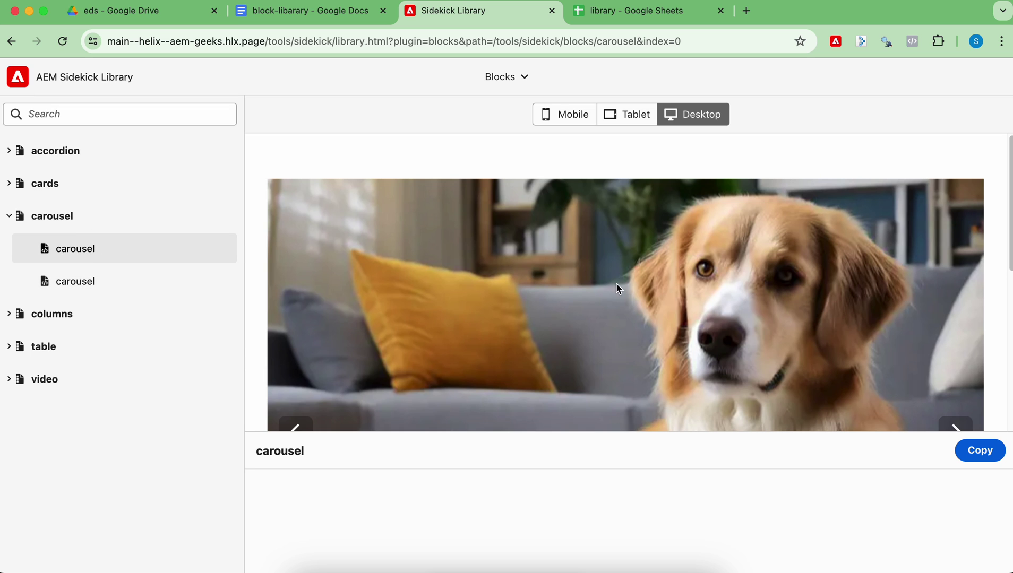
- Enlarge the first carousel variation's preview area and show its second slide
scroll(689, 293, down, 2)
scroll(710, 407, down, 2)
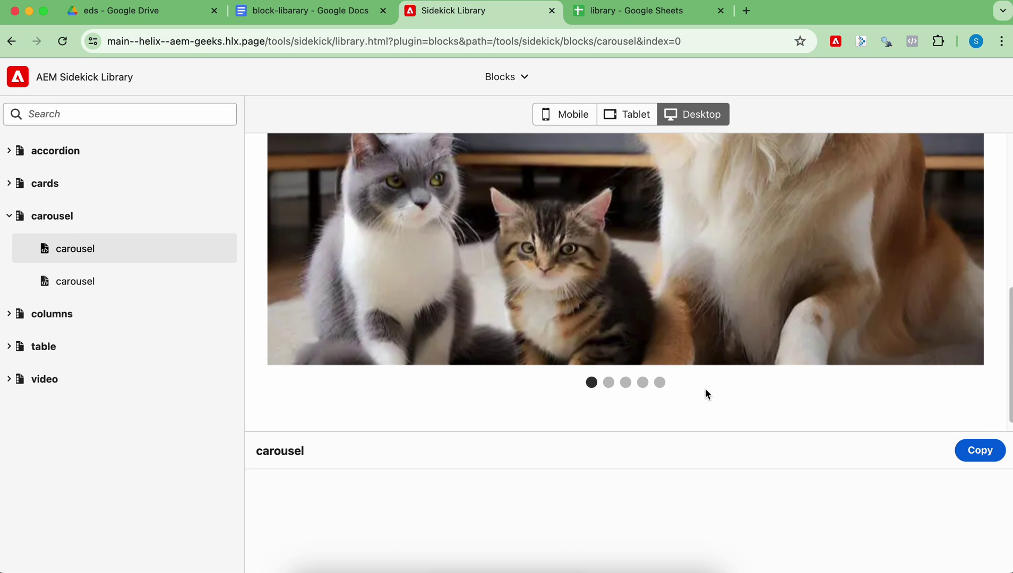
drag(681, 434, 687, 504)
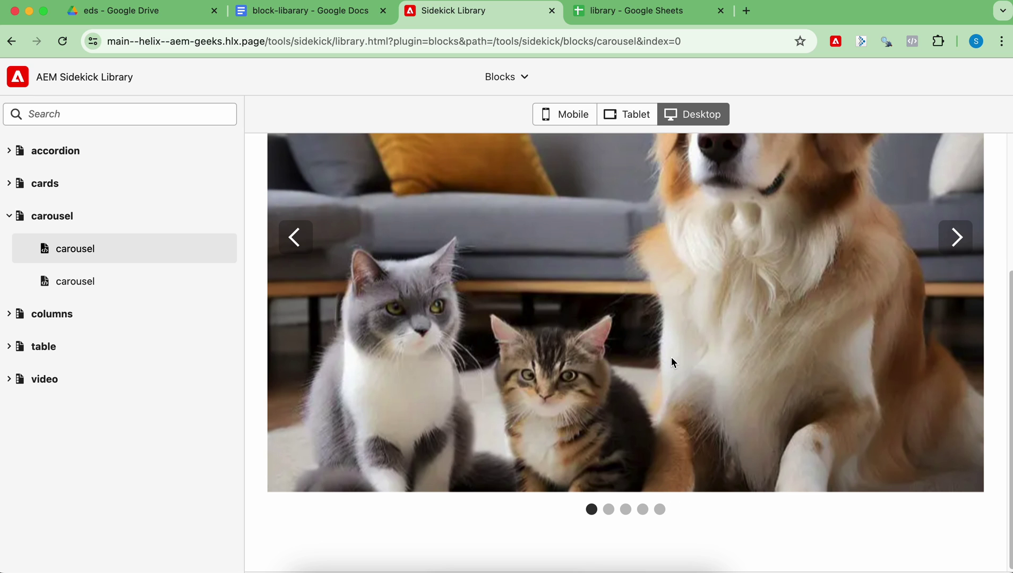
click(608, 510)
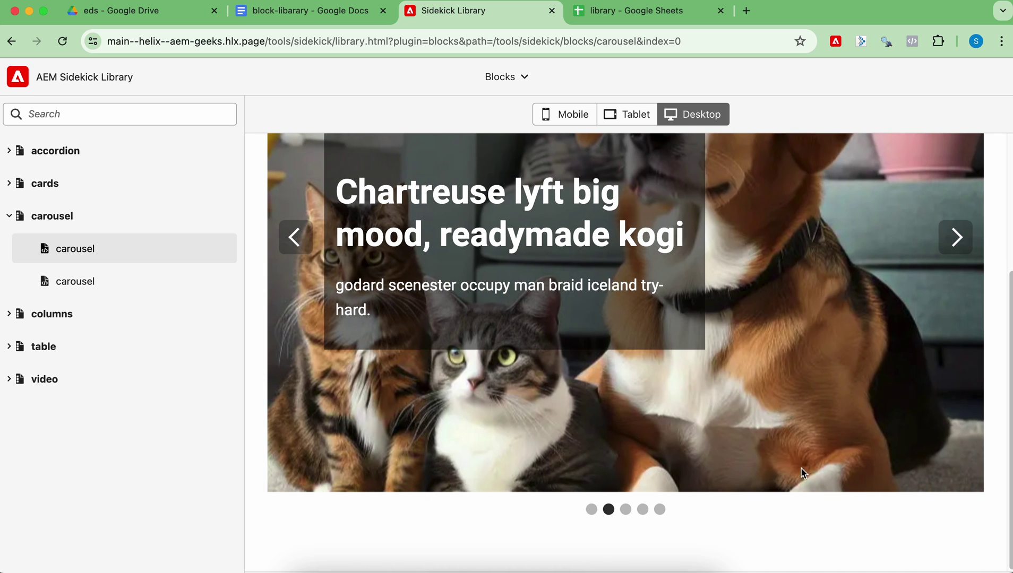
- Preview the second carousel variation in the library
click(86, 282)
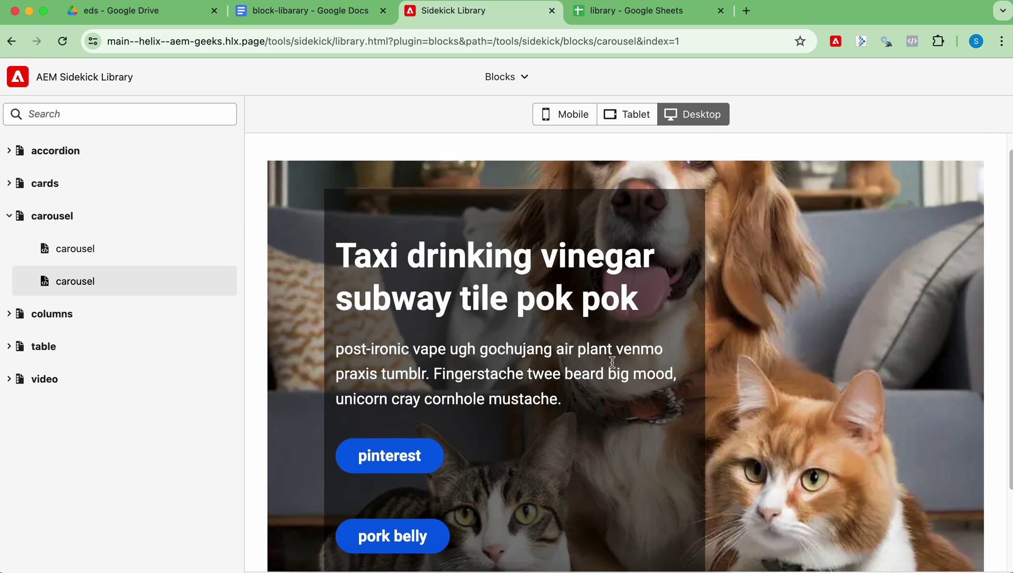
scroll(612, 362, down, 2)
scroll(611, 362, up, 1)
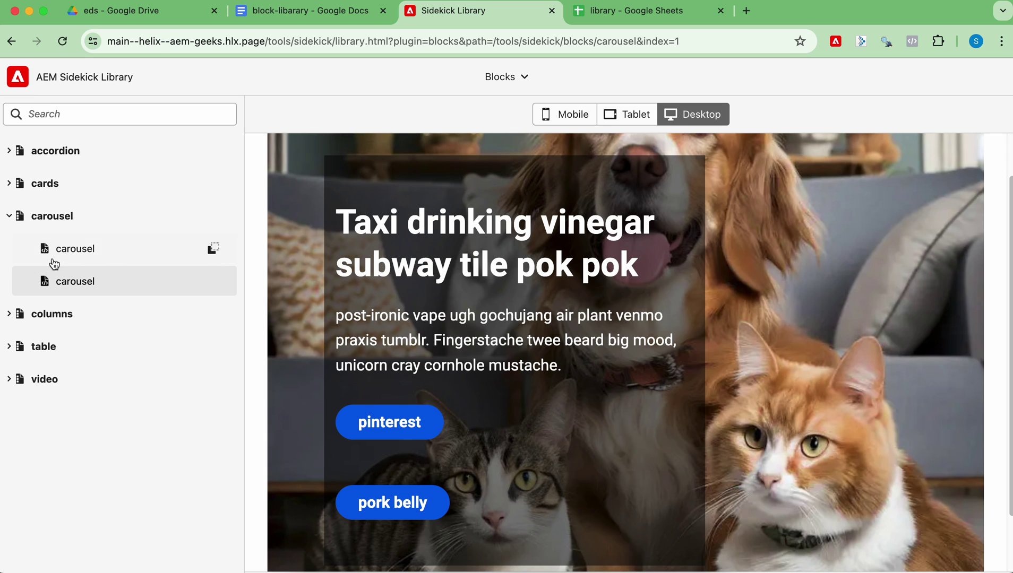
- Copy the first carousel variation from the library and paste it into the empty block-libarary document
click(72, 253)
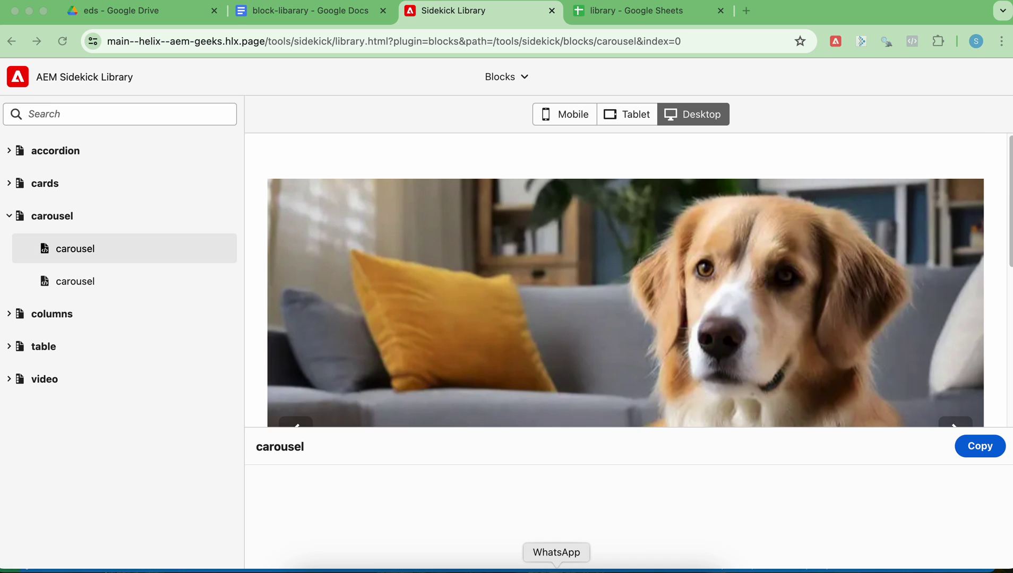
click(983, 455)
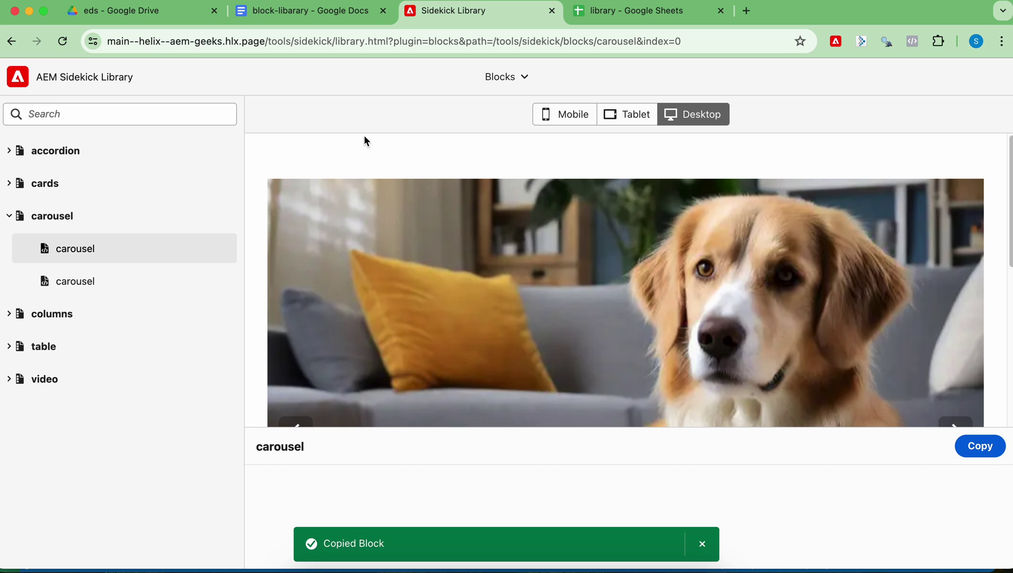
click(301, 11)
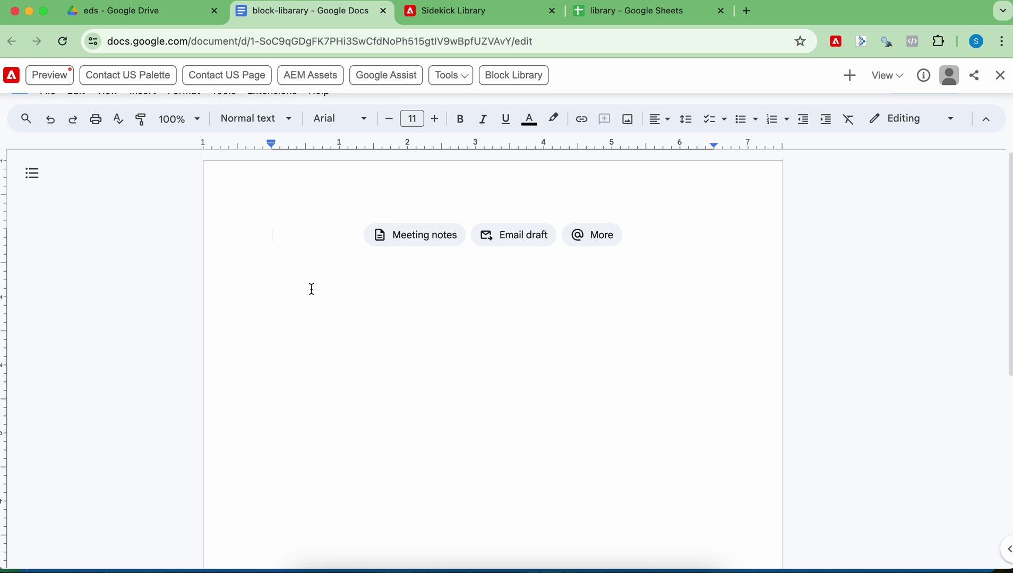
key(super+v)
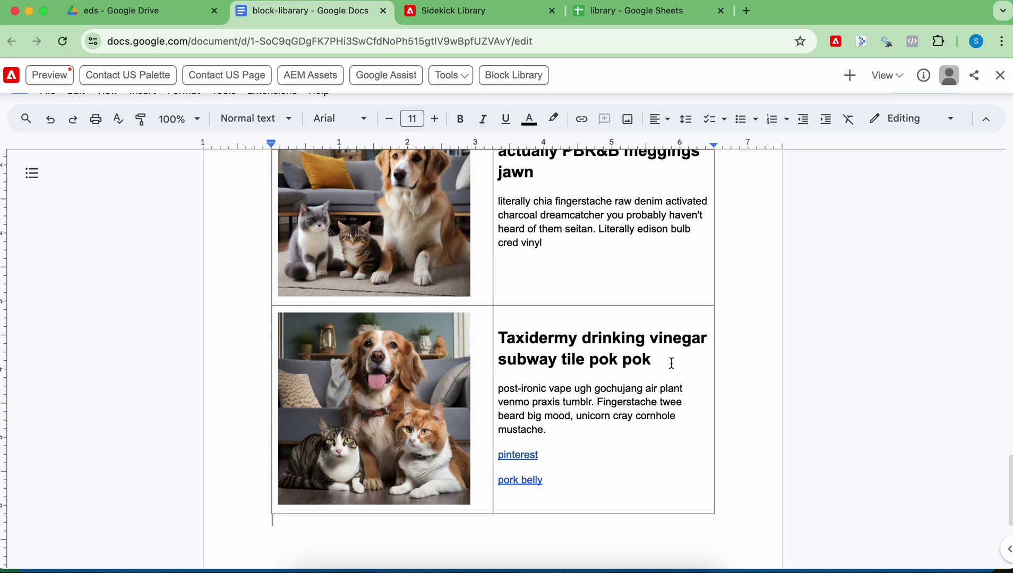
- Look over the pasted carousel table in the document and delete all of its content
scroll(664, 354, up, 6)
scroll(664, 353, down, 10)
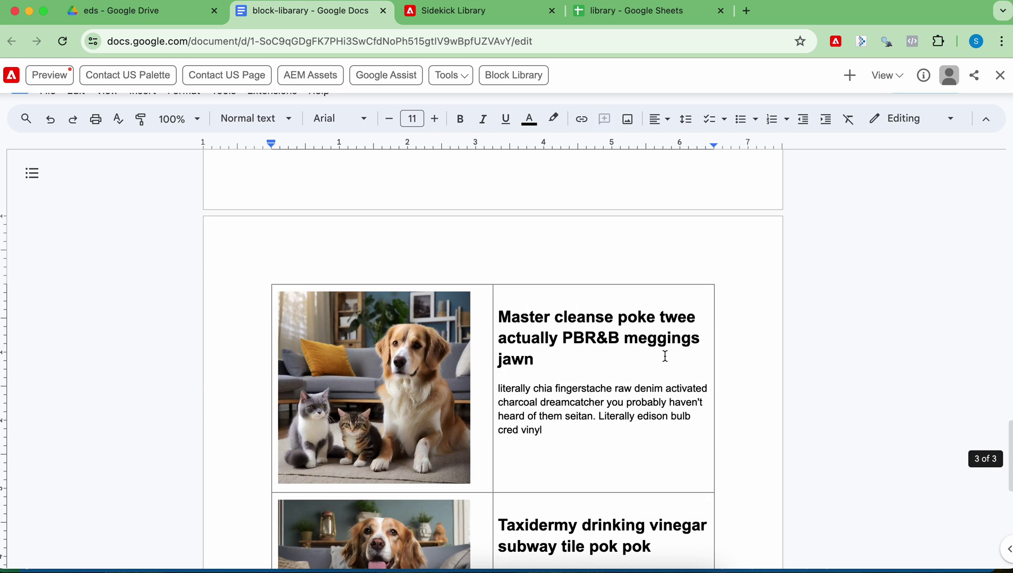
scroll(664, 354, up, 3)
scroll(665, 357, up, 2)
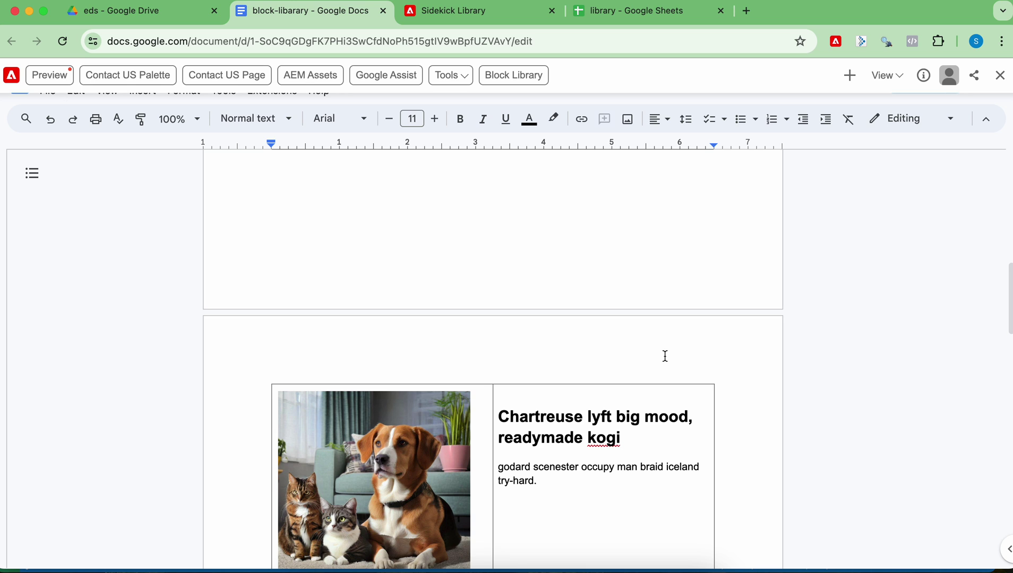
scroll(666, 356, up, 4)
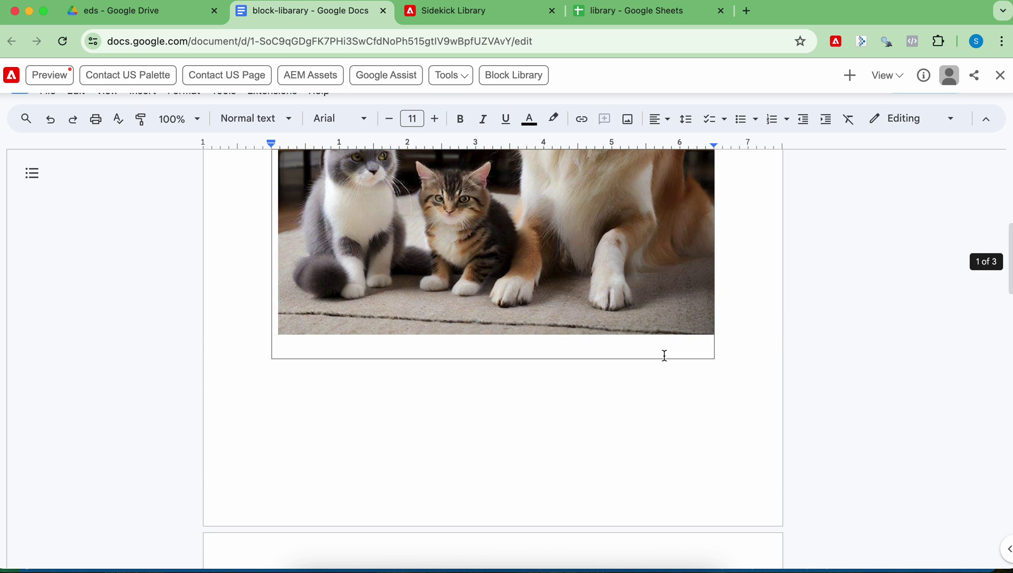
triple_click(665, 356)
key(BackSpace)
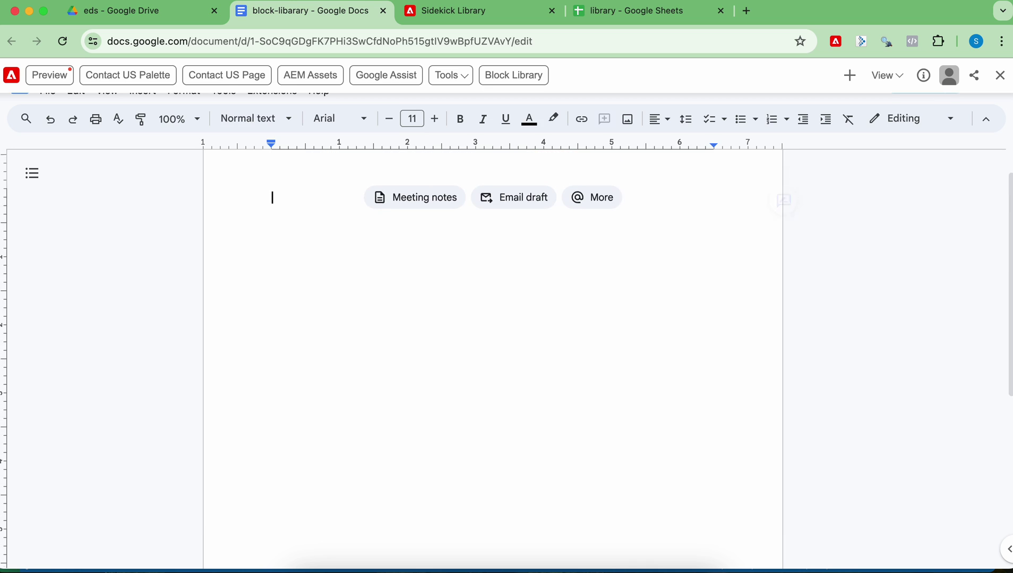
- In the library preview of the first carousel, replace the second slide's heading with "Test Content"
click(446, 10)
scroll(565, 289, down, 6)
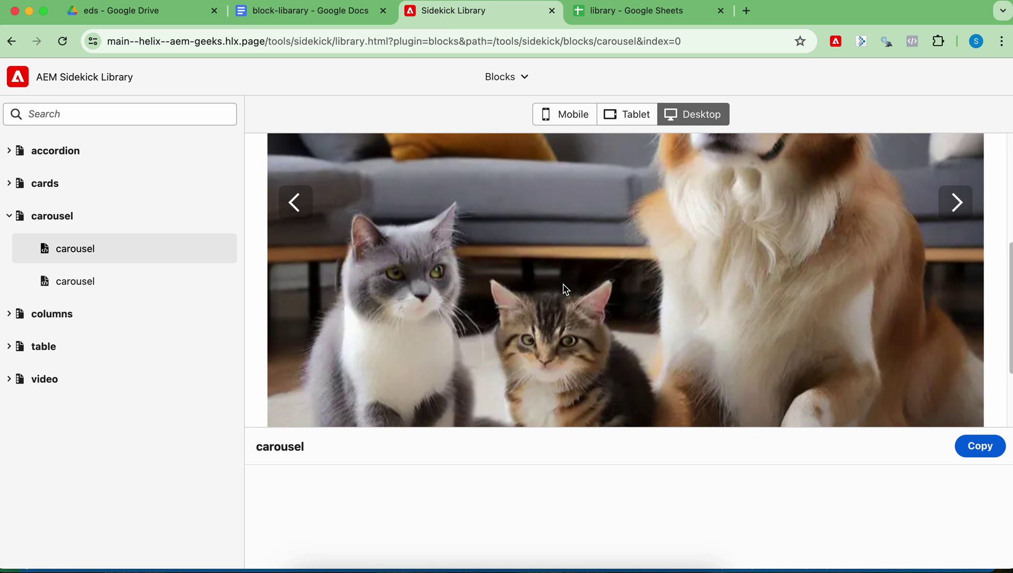
click(608, 365)
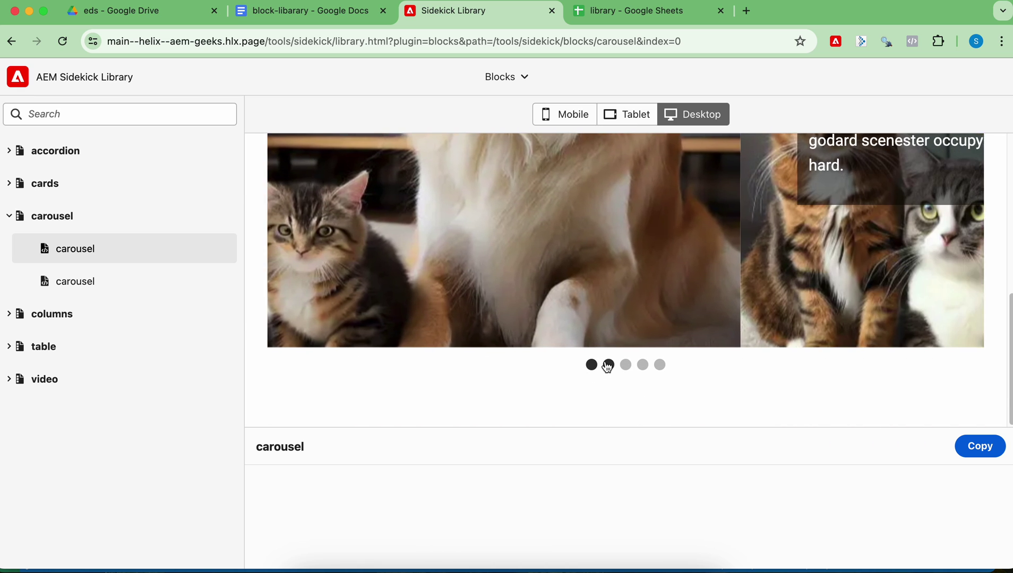
scroll(617, 284, up, 3)
click(487, 218)
drag(686, 218, 343, 183)
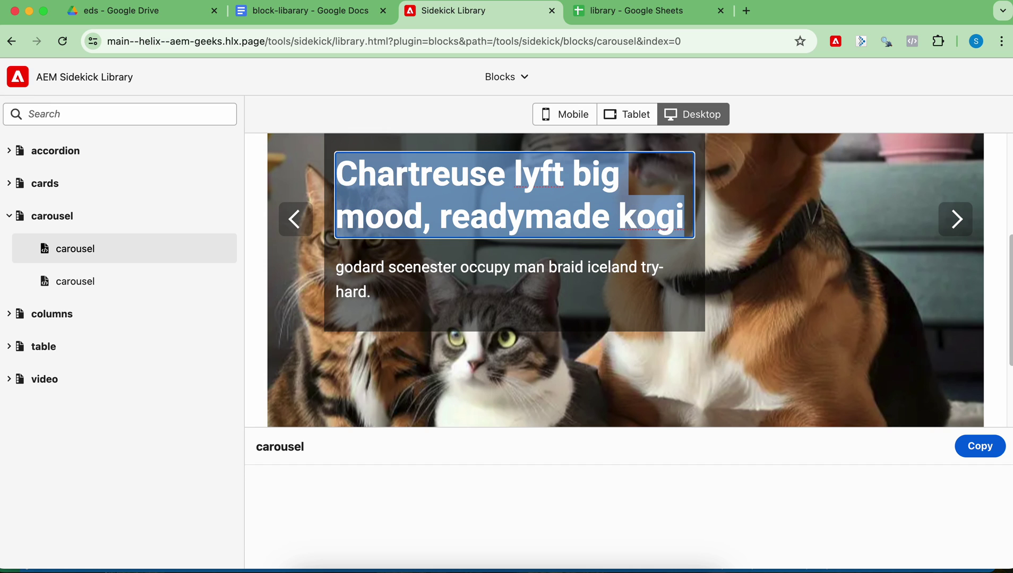
text(Test Content)
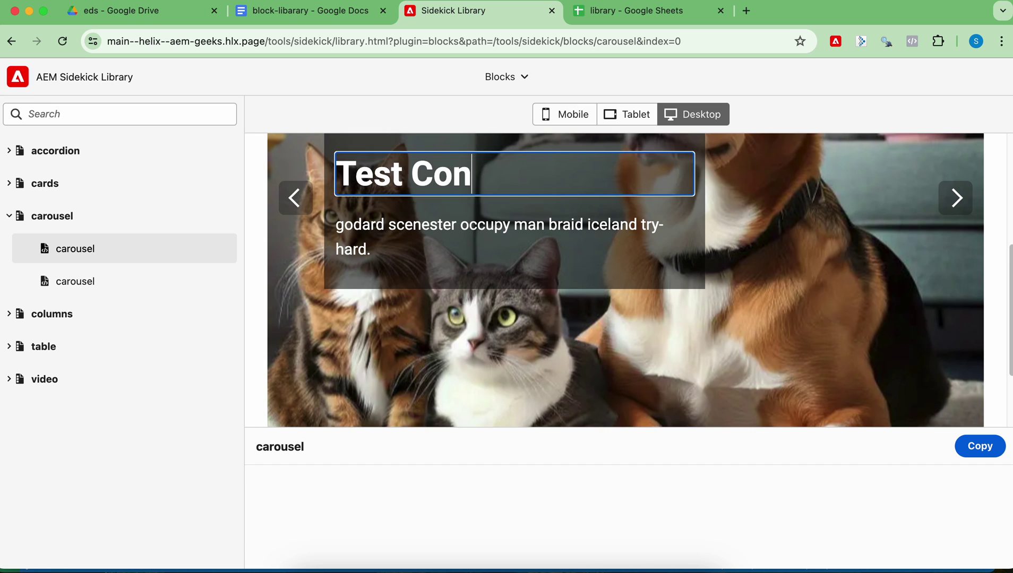
- Copy the edited carousel block, paste it into the block-libarary document and check the second slide's heading
click(979, 447)
click(300, 8)
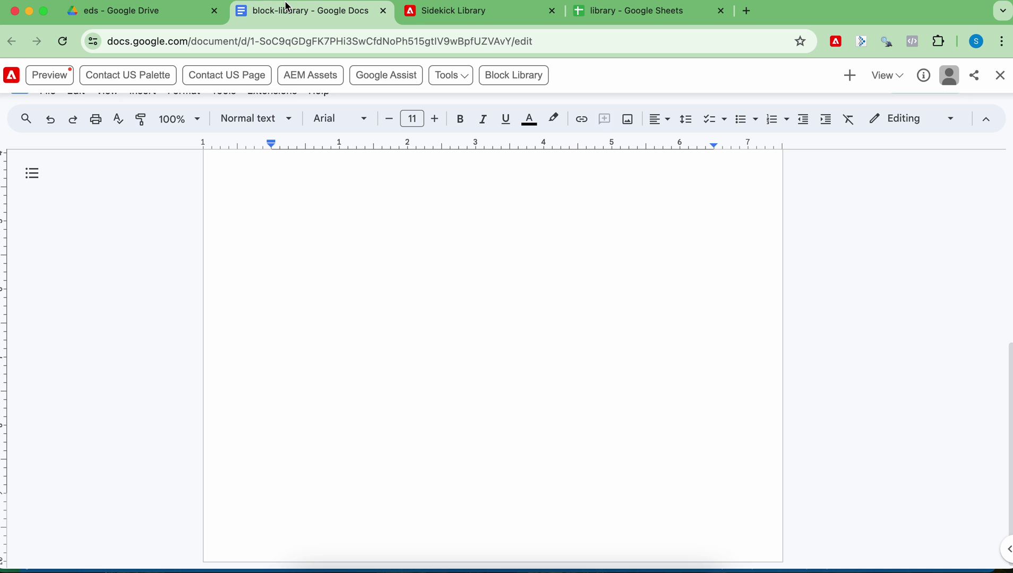
key(super+v)
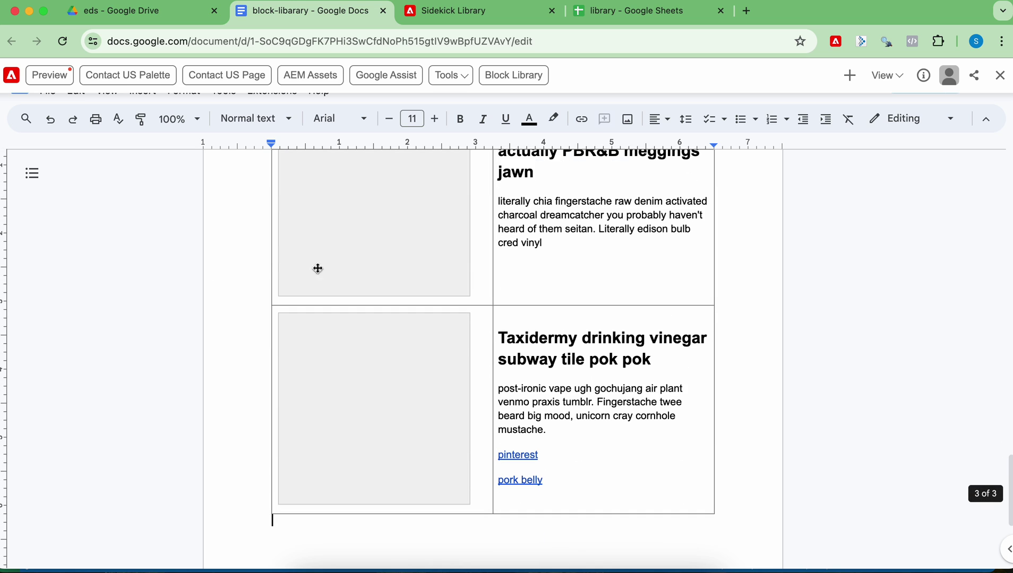
scroll(759, 389, up, 8)
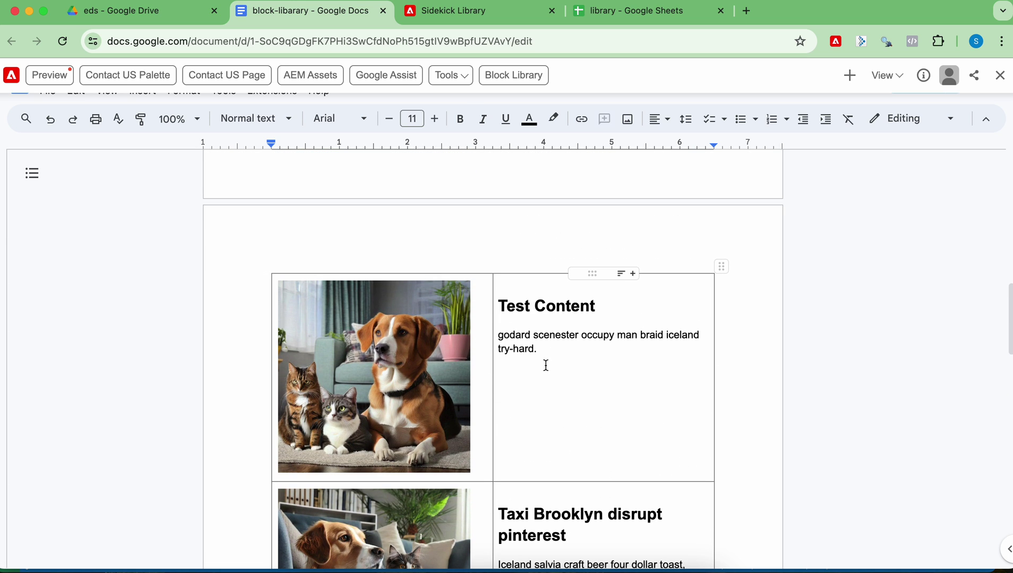
- Reload the Sidekick Library and check the second slide's heading in the first carousel variation
click(443, 14)
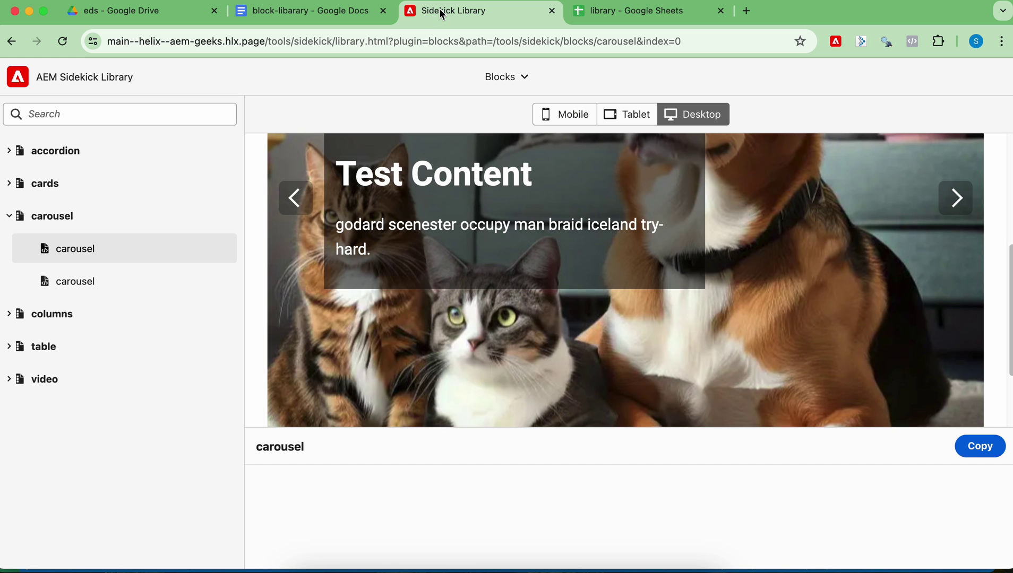
click(64, 39)
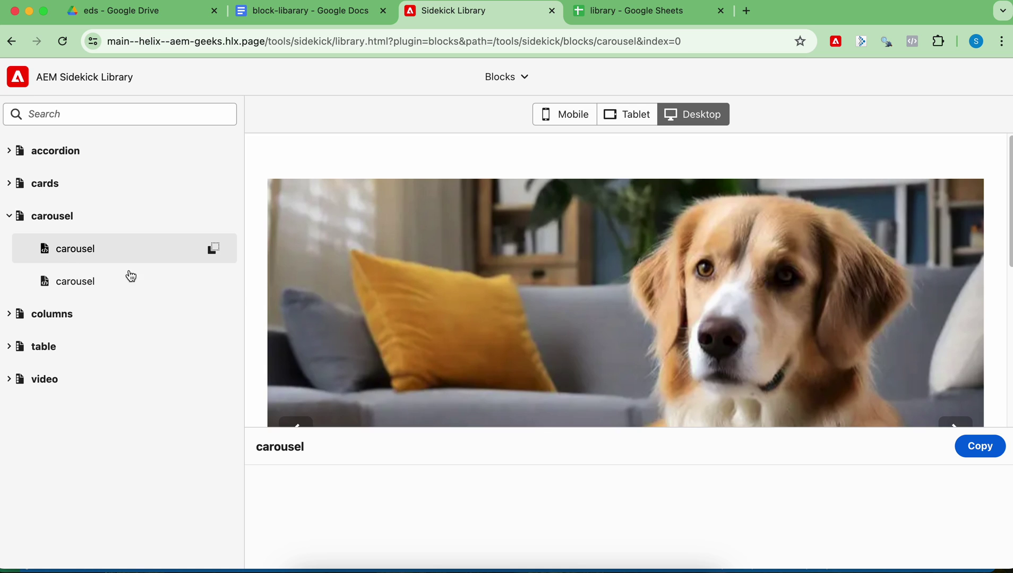
scroll(755, 363, down, 3)
click(956, 264)
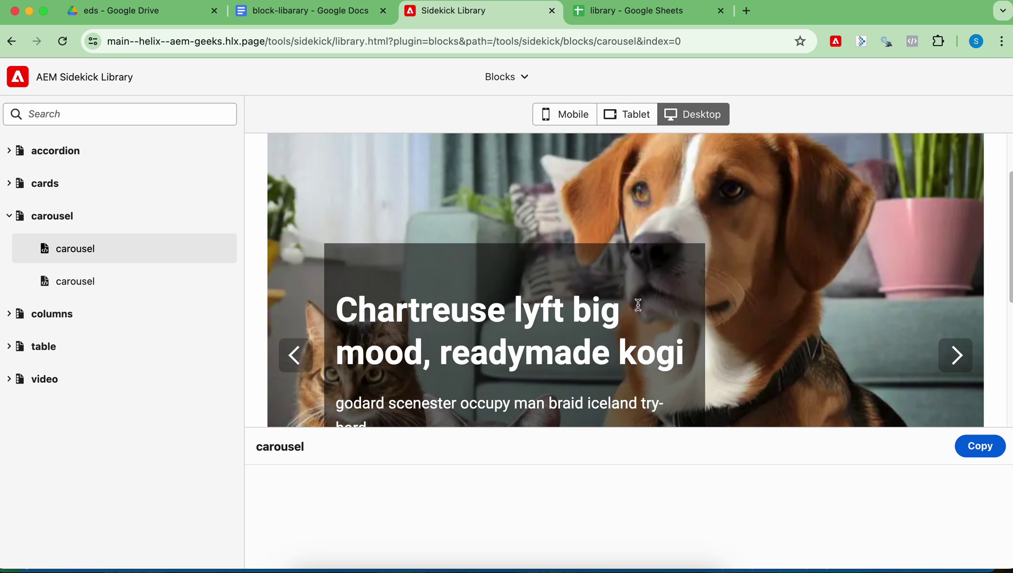
click(590, 566)
mouse_move(87, 260)
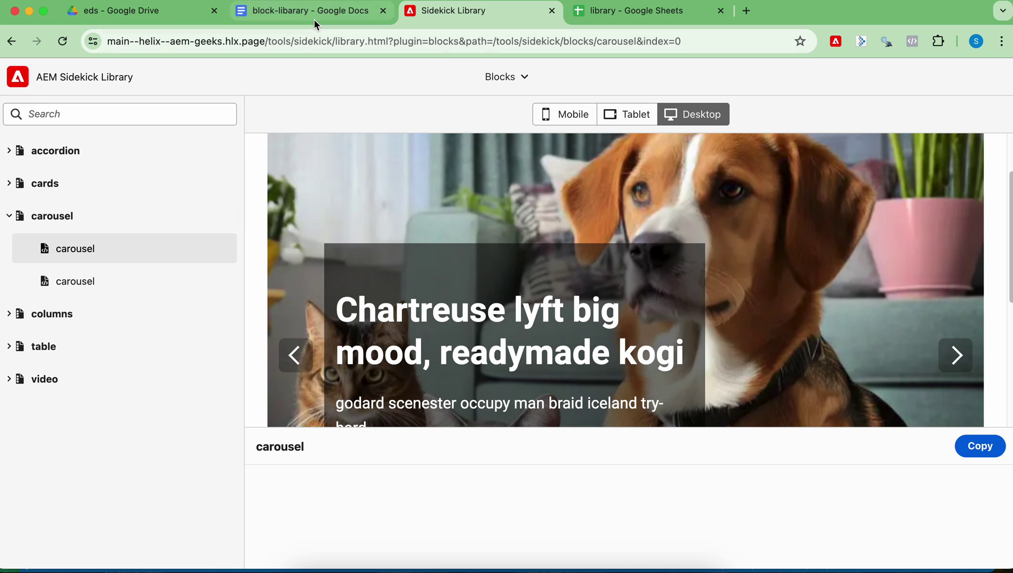
- Open the blocks folder inside tools > sidekick in Google Drive
click(149, 11)
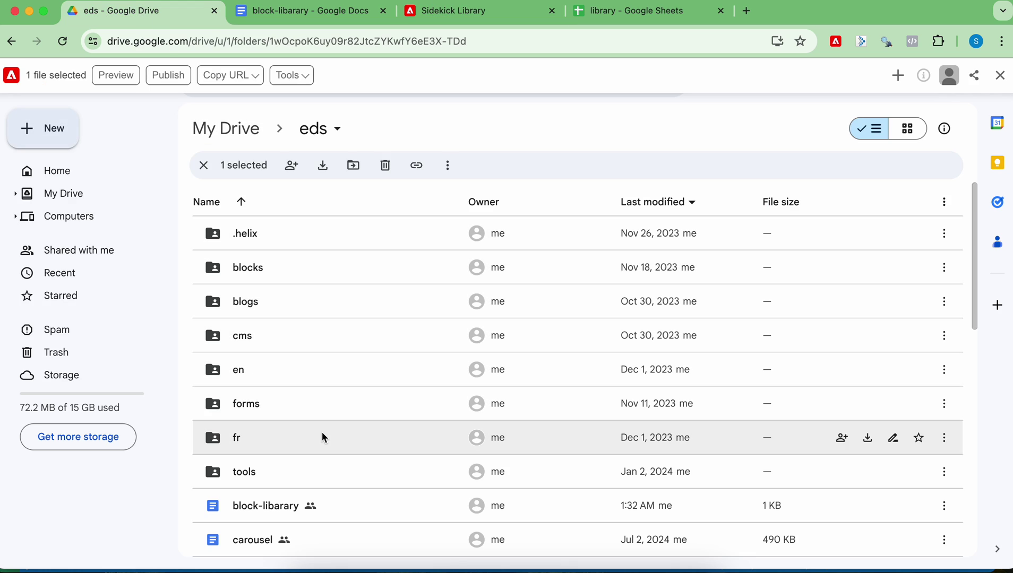
double_click(258, 465)
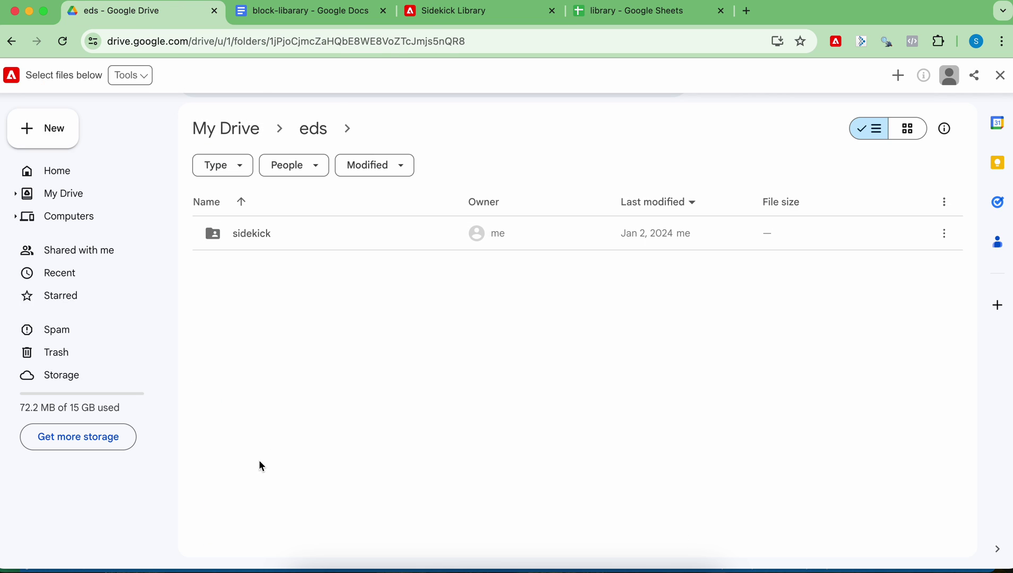
click(265, 238)
double_click(266, 237)
double_click(263, 235)
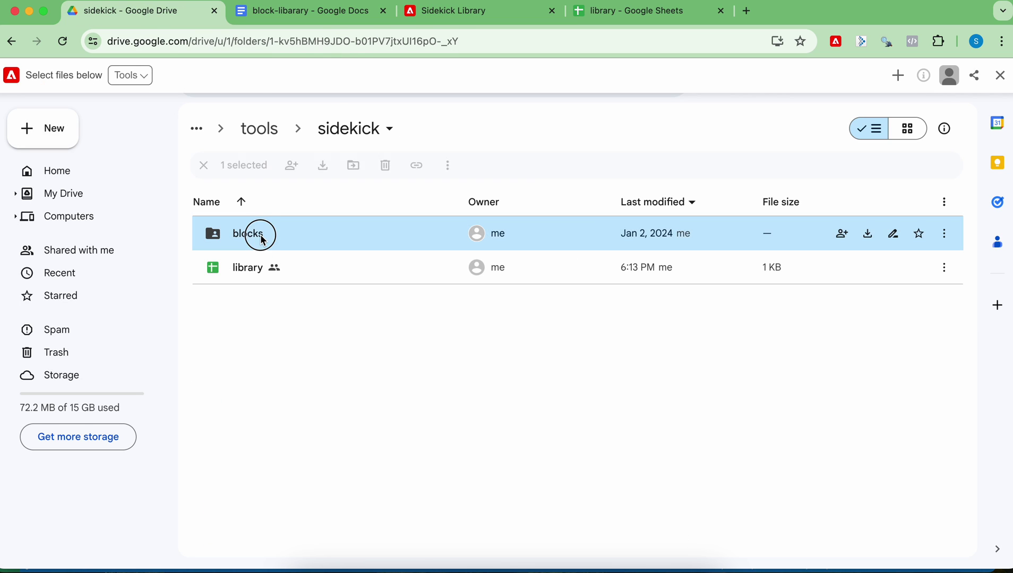
- Open the carousel document from the blocks folder and look at the block's title row
double_click(254, 313)
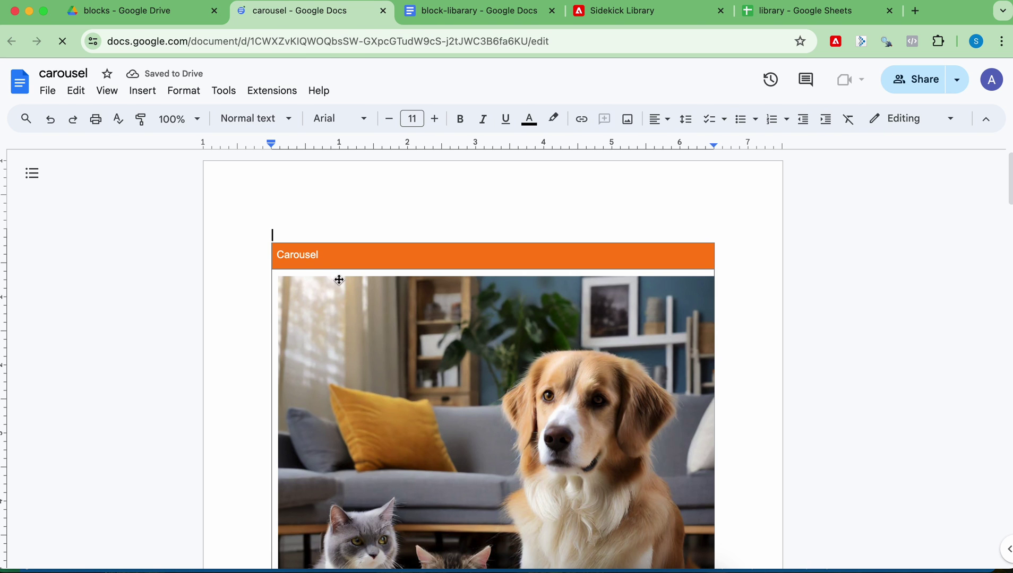
double_click(298, 256)
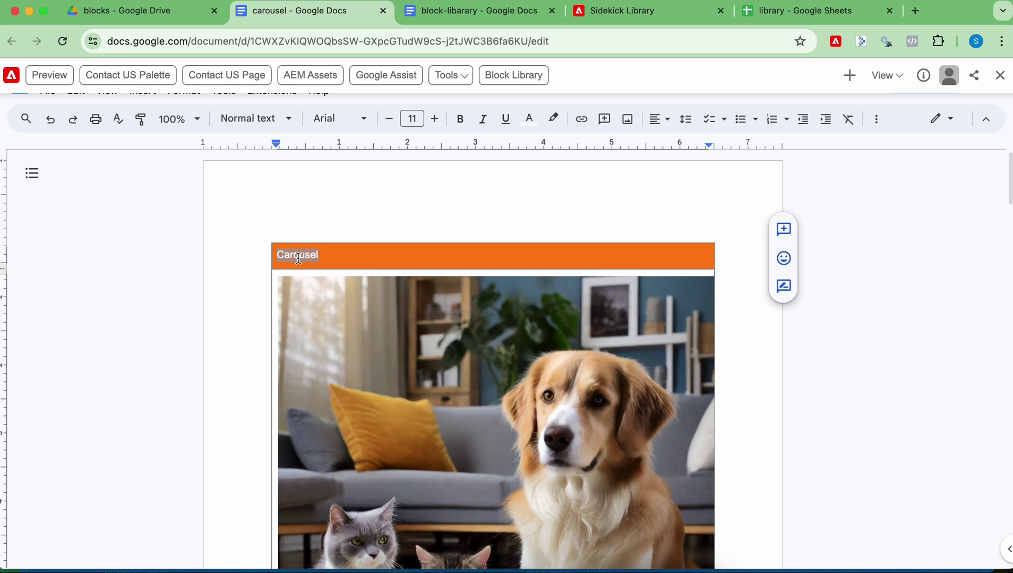
click(322, 257)
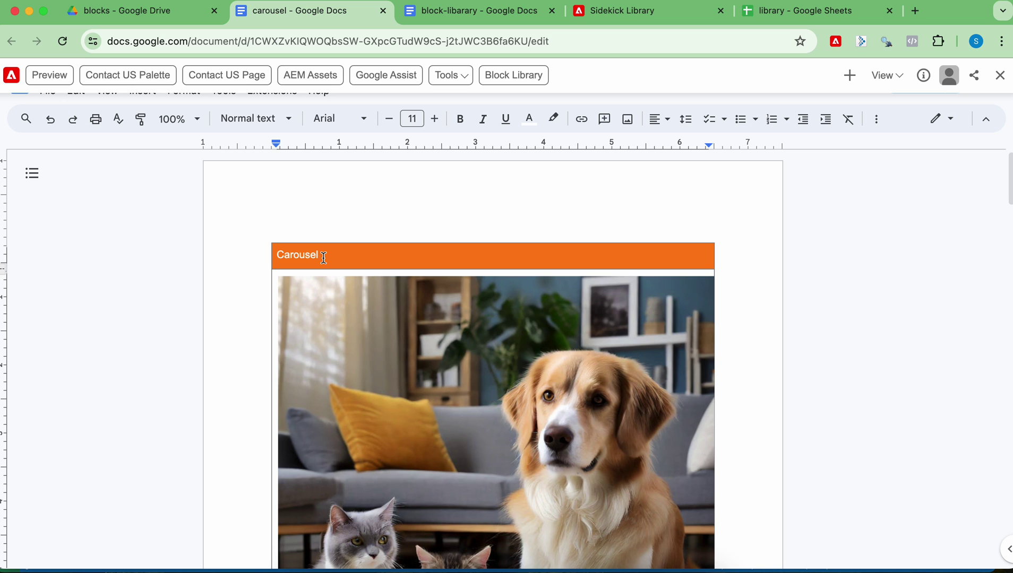
- Examine how the slide rows of the first carousel table are laid out in the carousel document
scroll(590, 474, down, 3)
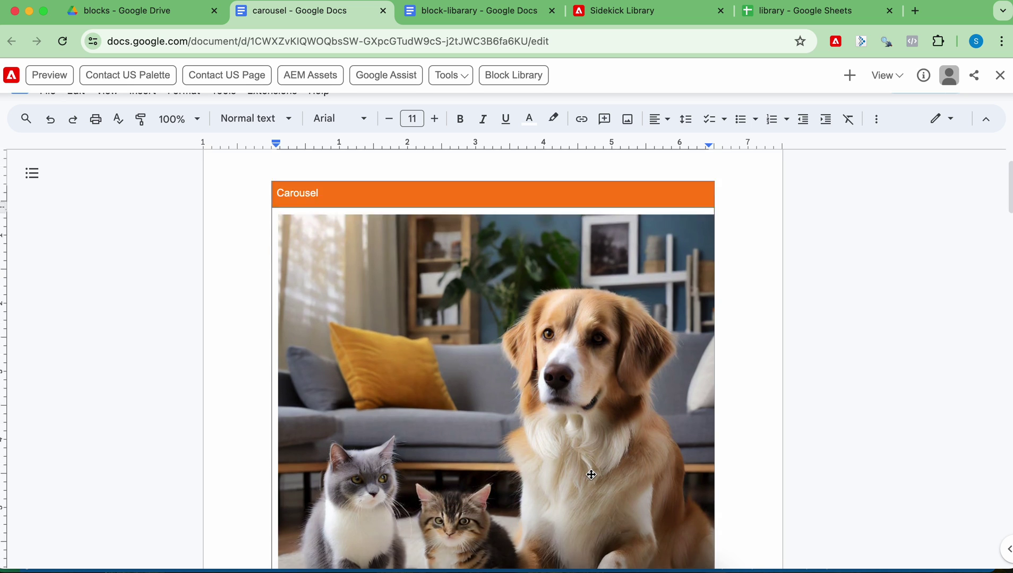
scroll(591, 474, down, 6)
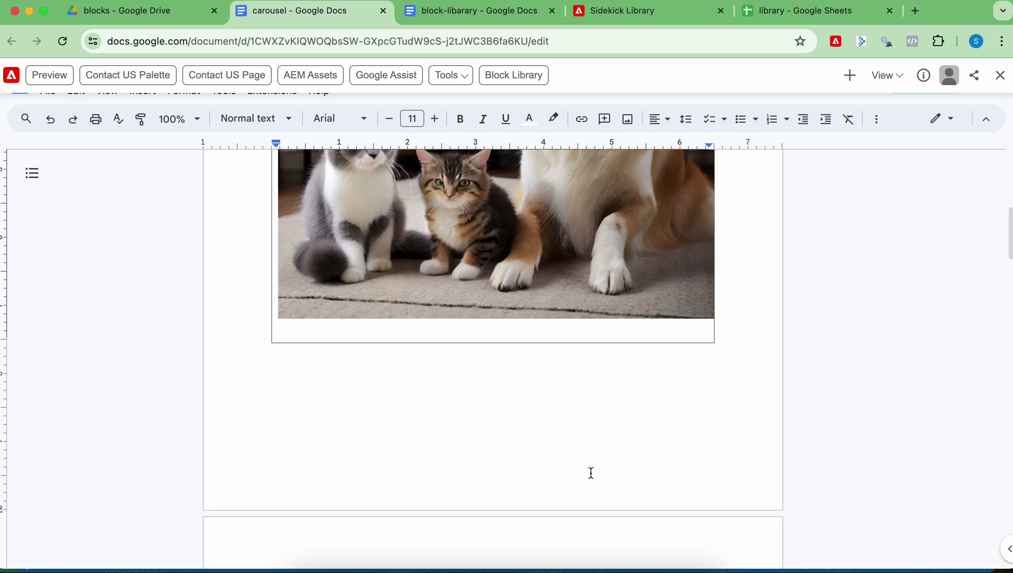
scroll(589, 476, down, 6)
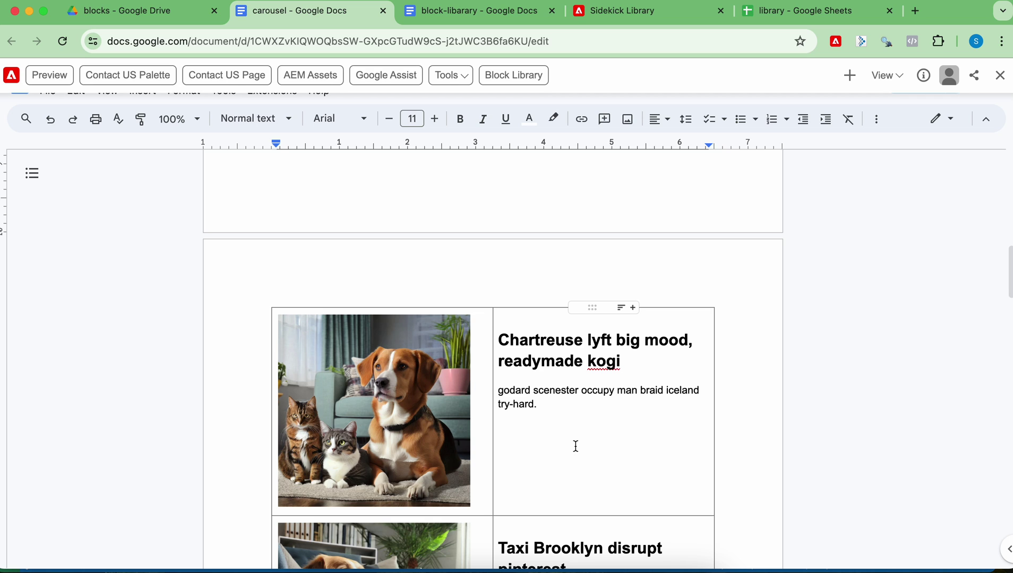
scroll(578, 444, down, 5)
scroll(578, 446, up, 10)
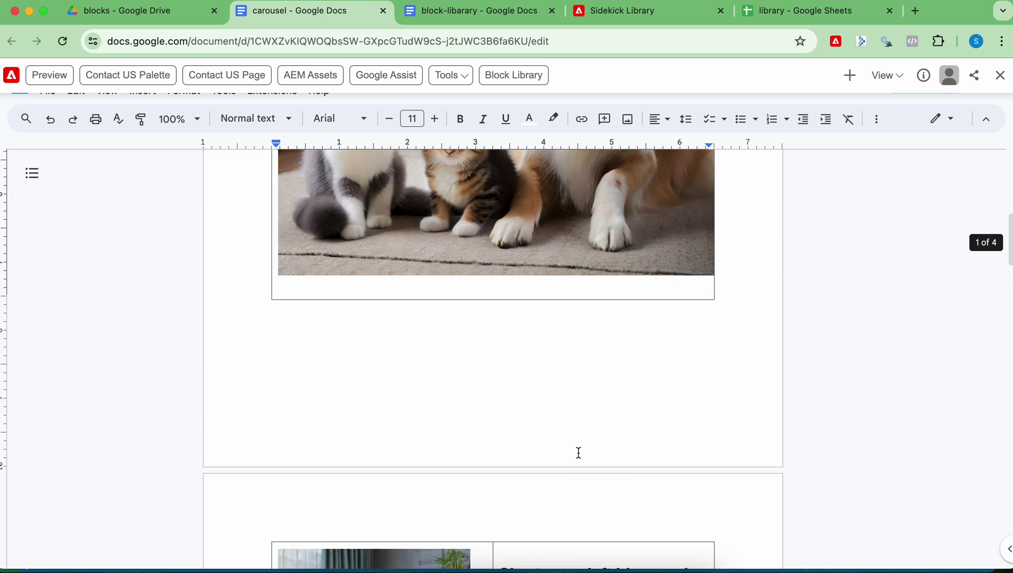
scroll(579, 452, up, 1)
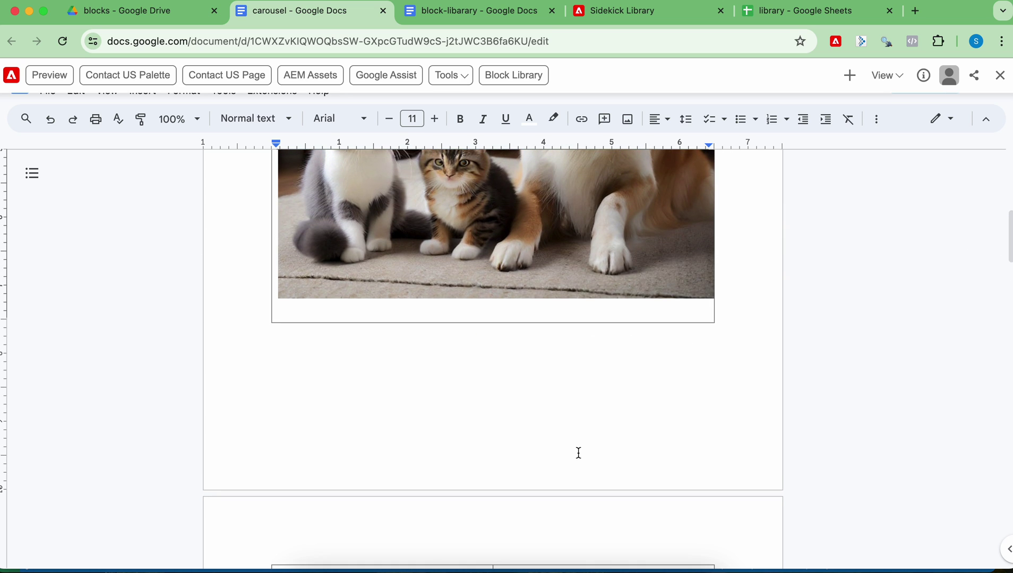
scroll(578, 452, up, 10)
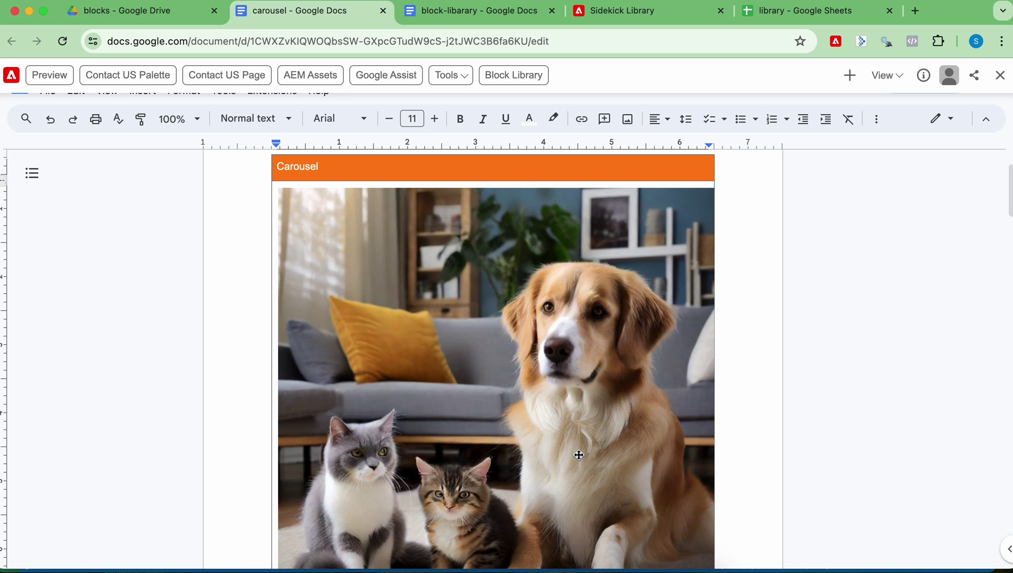
scroll(579, 455, down, 5)
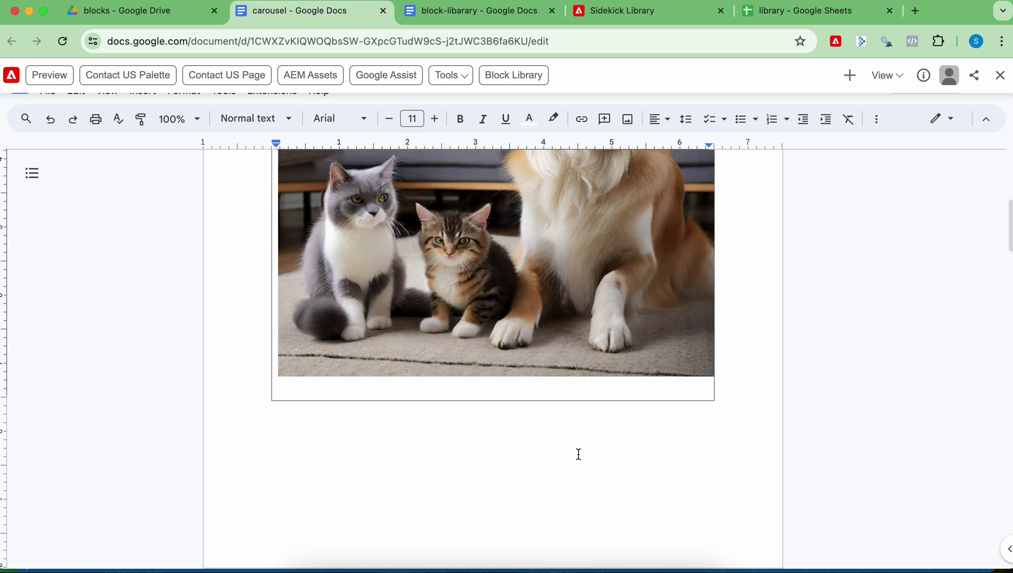
scroll(578, 455, down, 5)
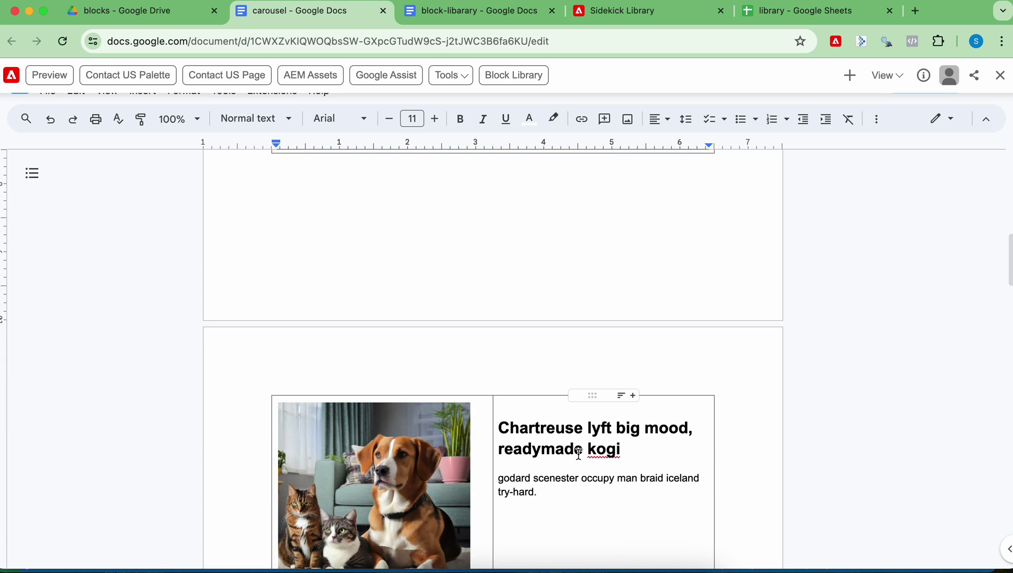
scroll(578, 455, up, 10)
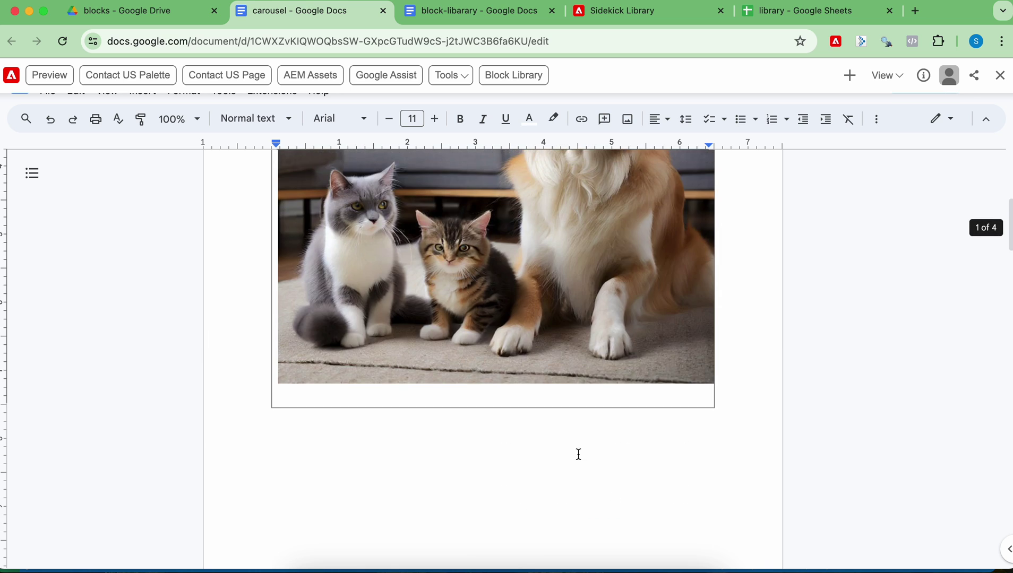
scroll(579, 455, down, 1)
scroll(578, 455, down, 3)
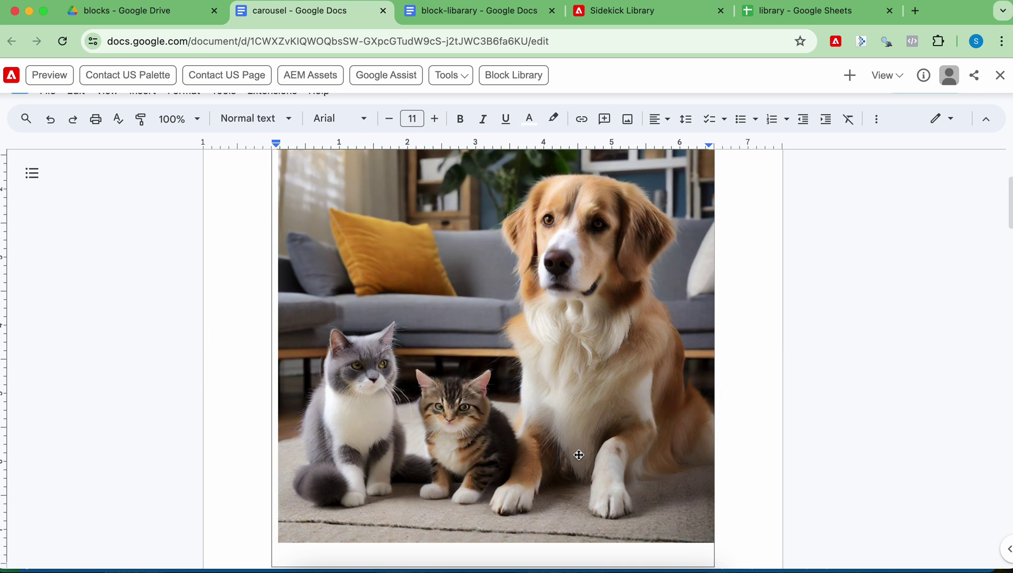
scroll(579, 455, down, 1)
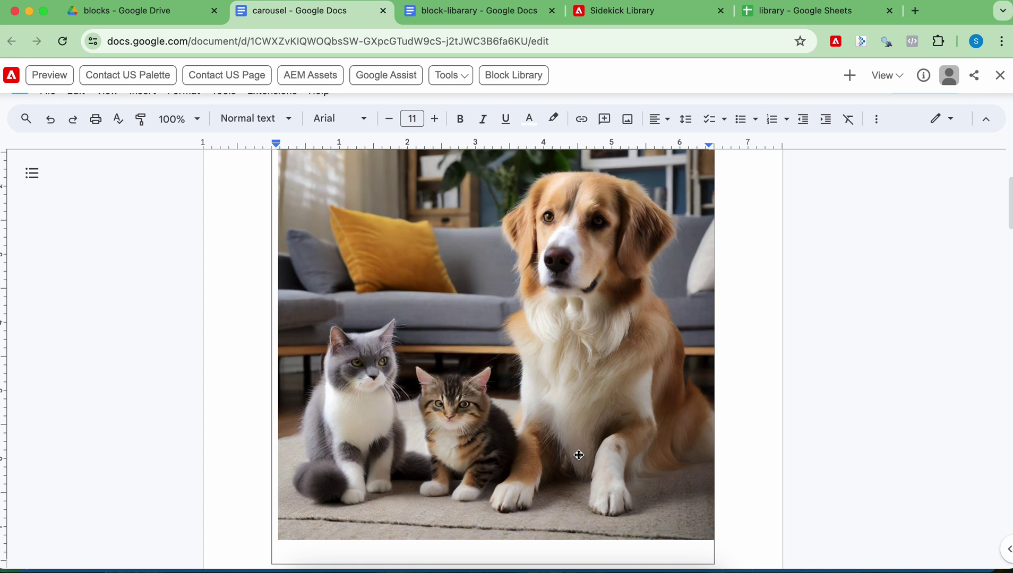
scroll(579, 455, down, 7)
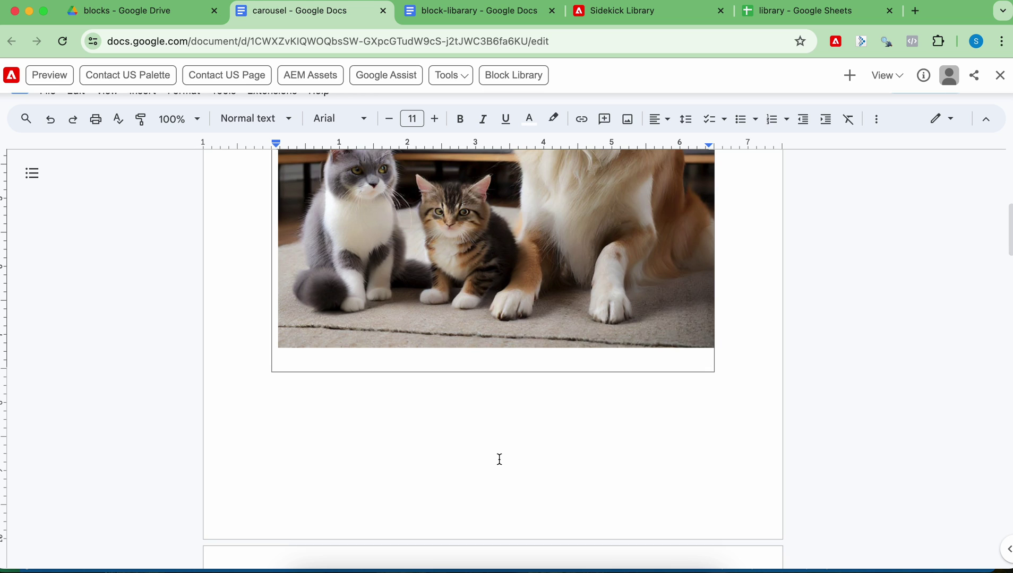
- Review the library metadata tables of the five-slide and one-slide carousels in the carousel document
scroll(499, 459, down, 4)
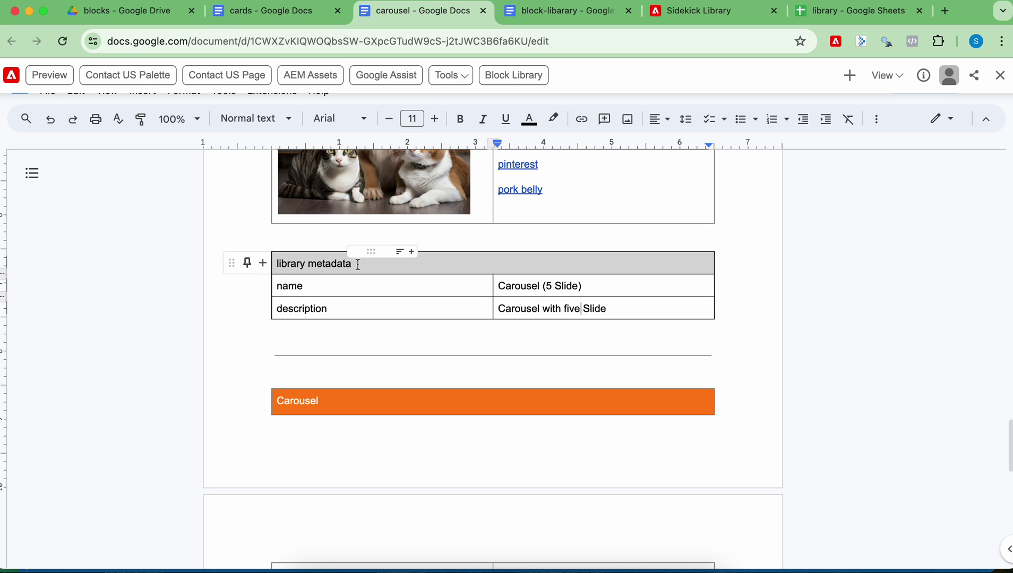
click(325, 287)
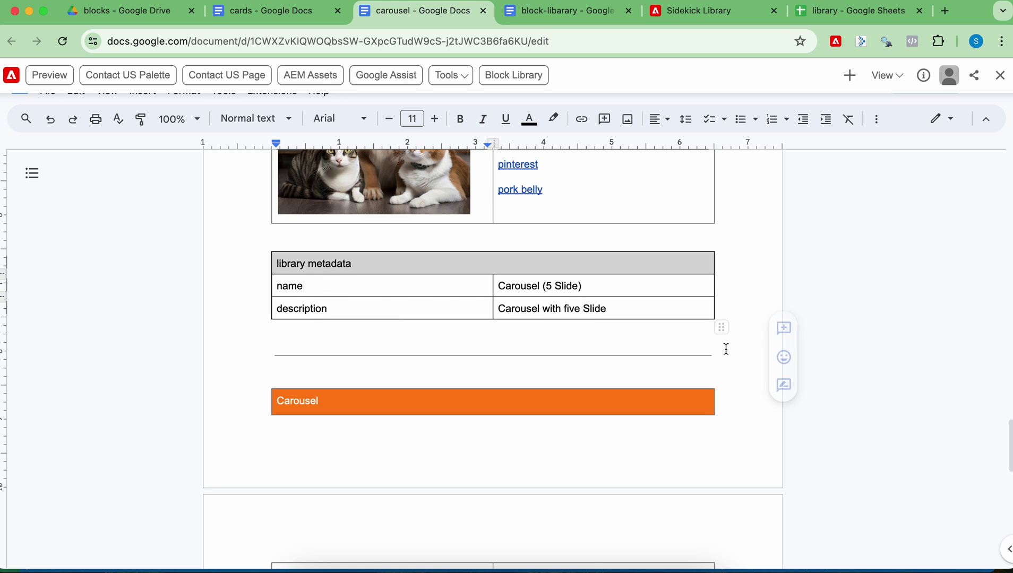
scroll(726, 349, down, 10)
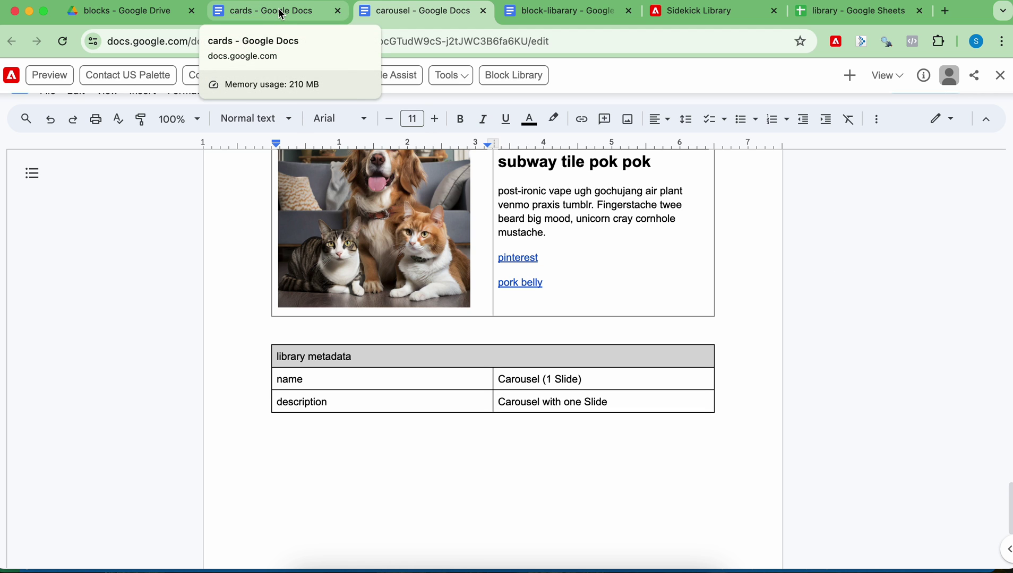
- Check the first carousel variation's name in the Sidekick Library and return to the carousel document
click(567, 10)
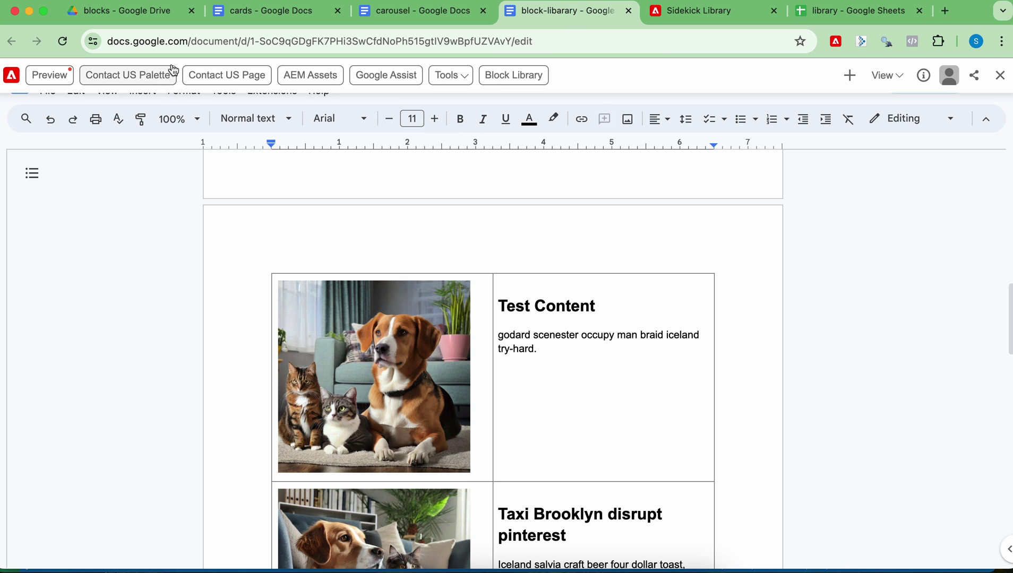
click(706, 10)
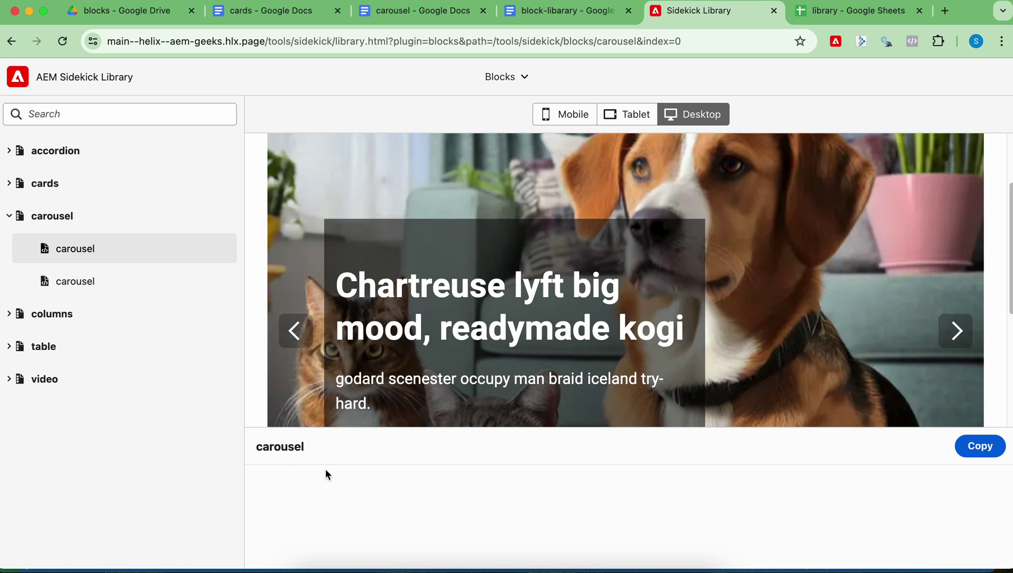
drag(255, 447, 304, 448)
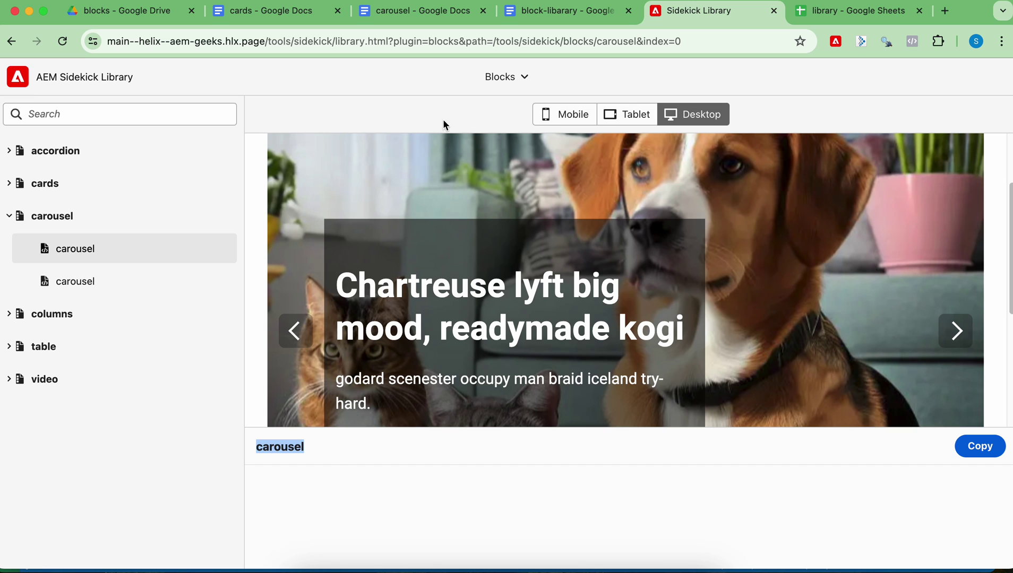
click(413, 11)
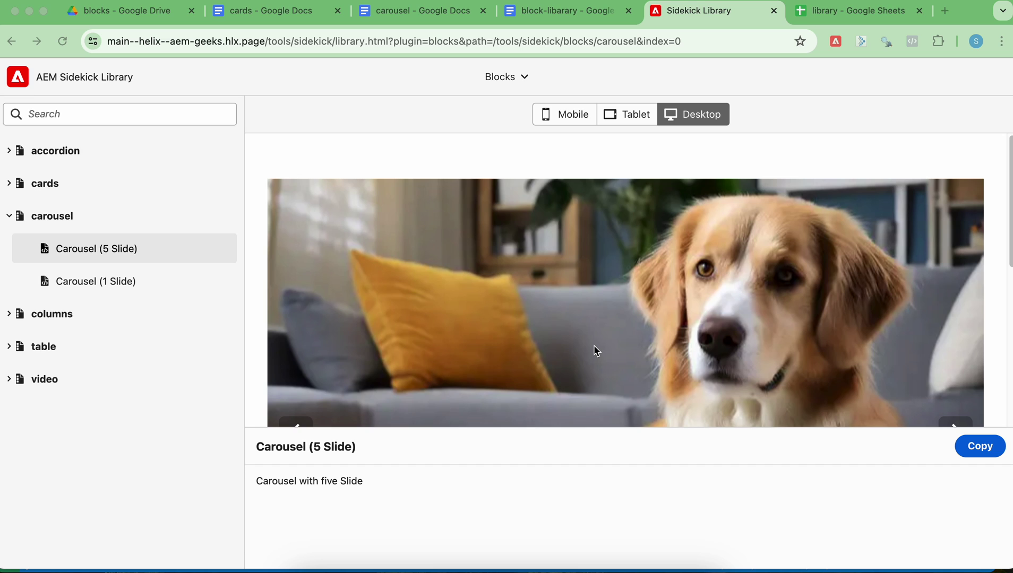
- Inspect the names and descriptions of the Carousel (5 Slide) and Carousel (1 Slide) variations in the Sidekick Library
click(108, 255)
drag(376, 487, 260, 486)
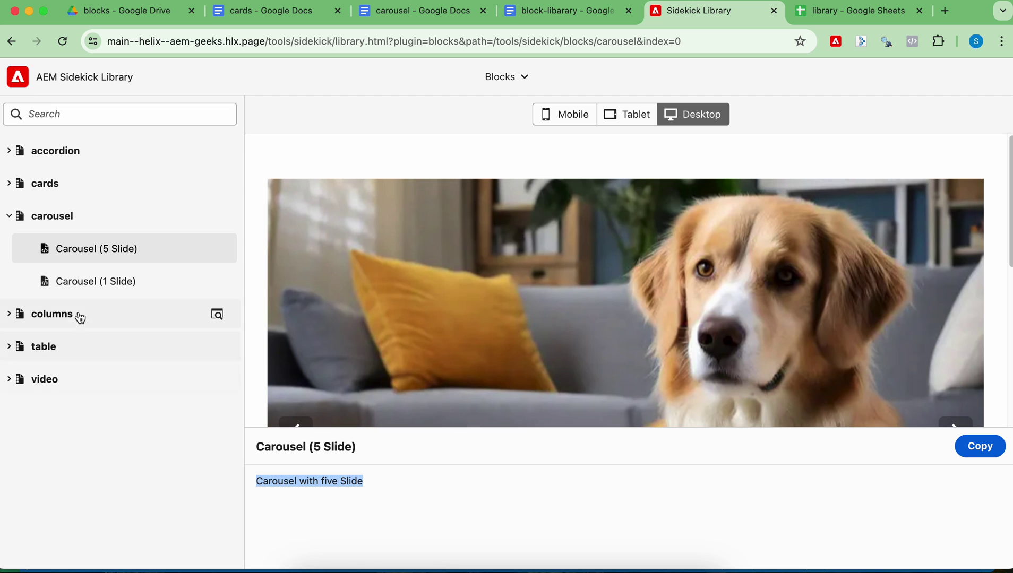
click(79, 280)
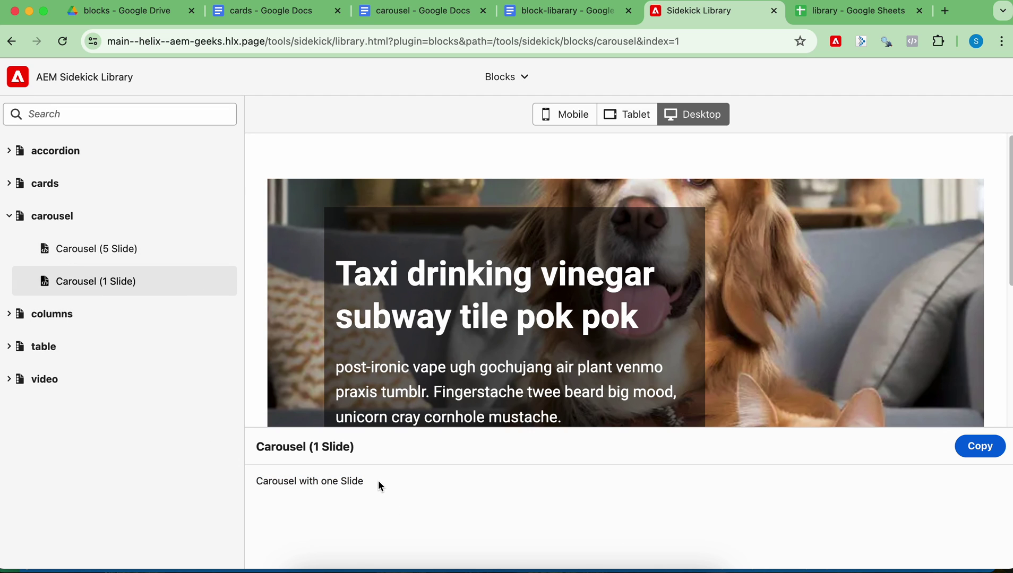
drag(378, 486, 211, 481)
click(474, 495)
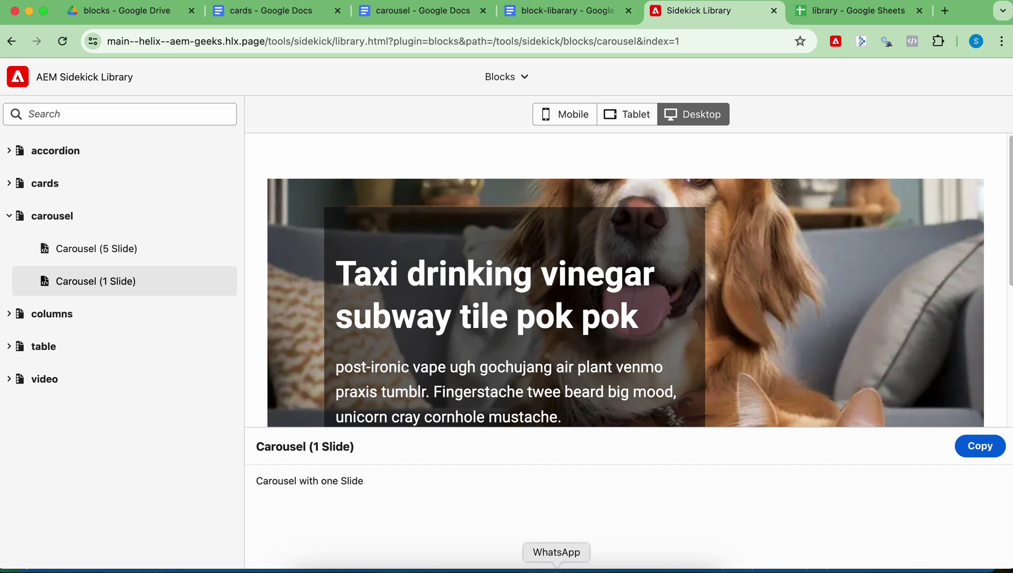
- Preview the Carousel (1 Slide) block at the Mobile size
click(556, 571)
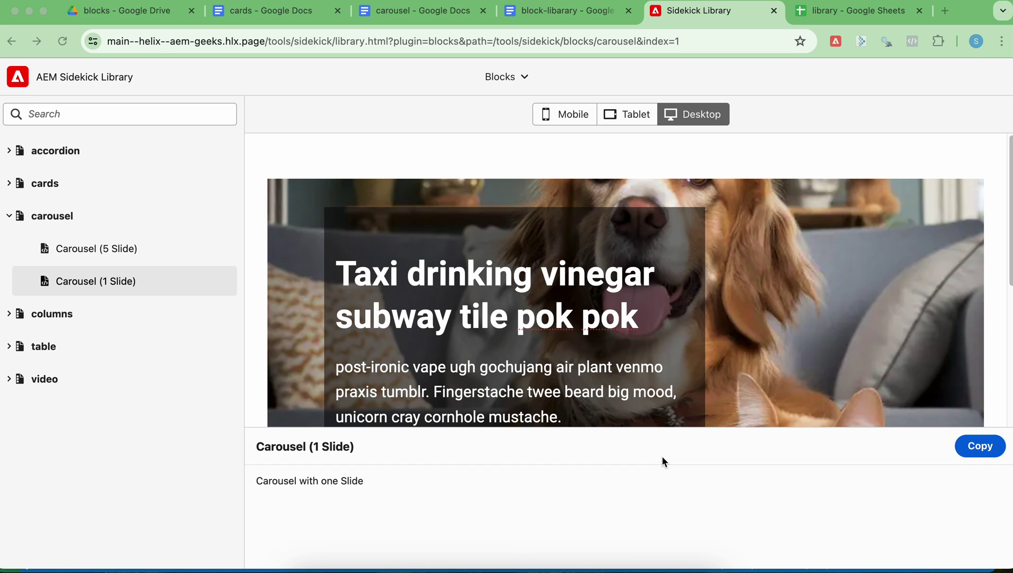
click(635, 120)
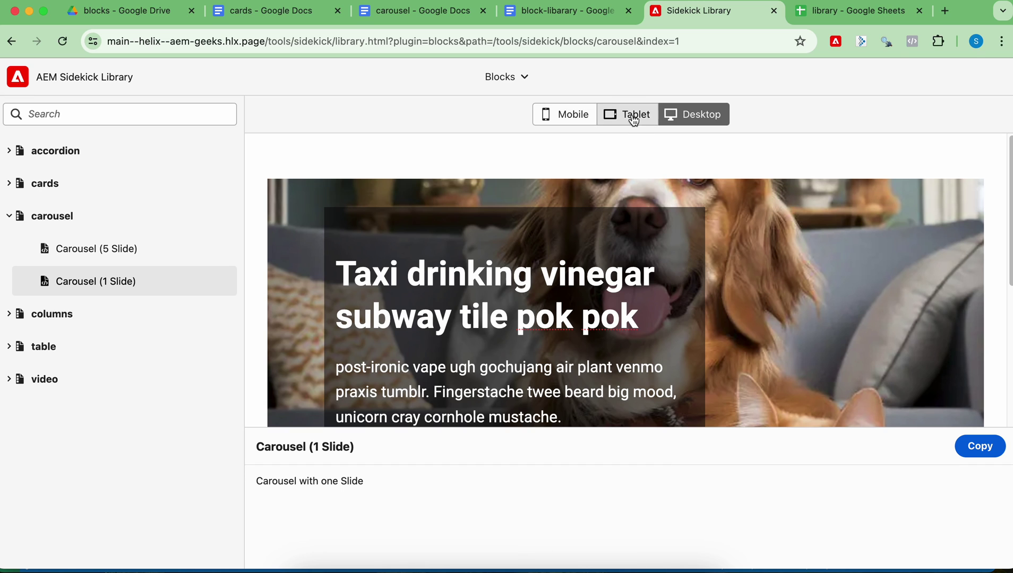
click(582, 120)
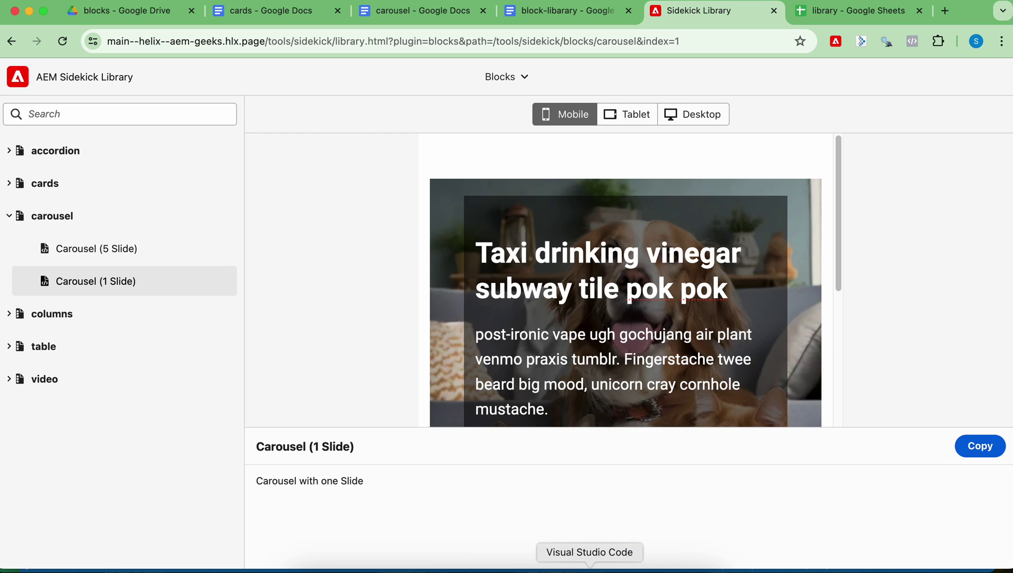
- Switch to Visual Studio Code and highlight the code in library.html that creates the sidekick-library element and sets its config base
click(589, 566)
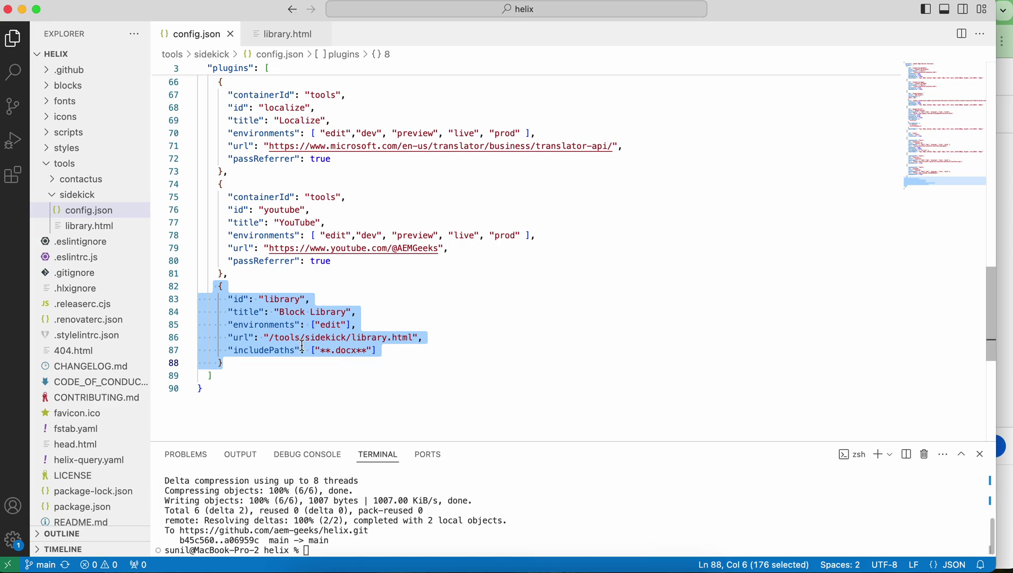
click(271, 29)
click(274, 382)
drag(254, 384, 219, 348)
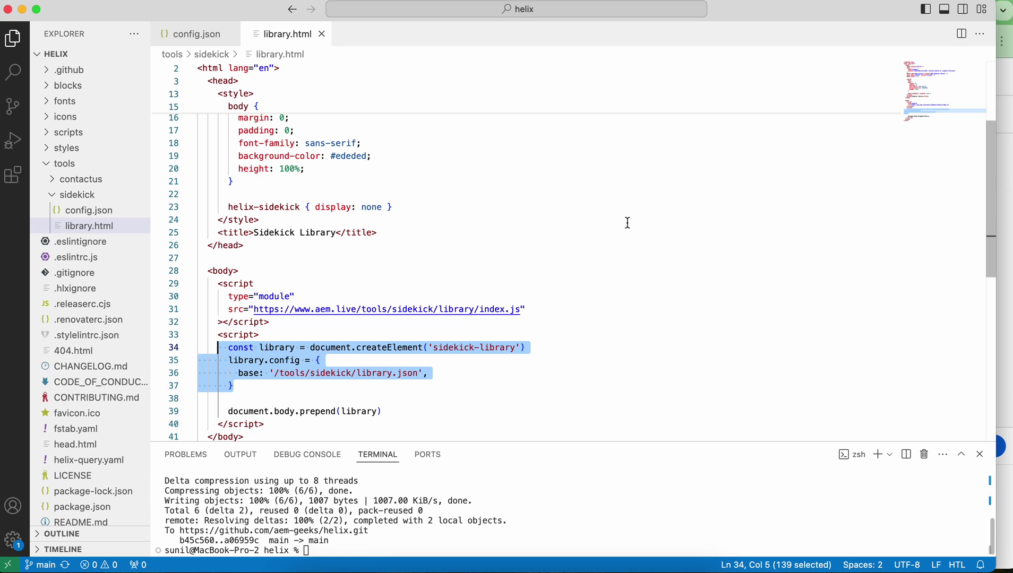
click(554, 565)
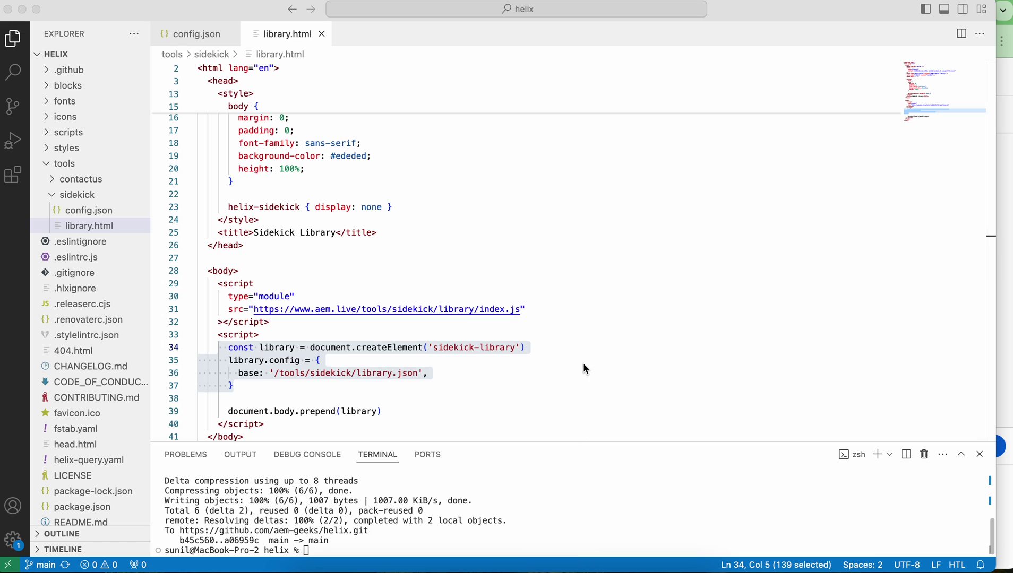